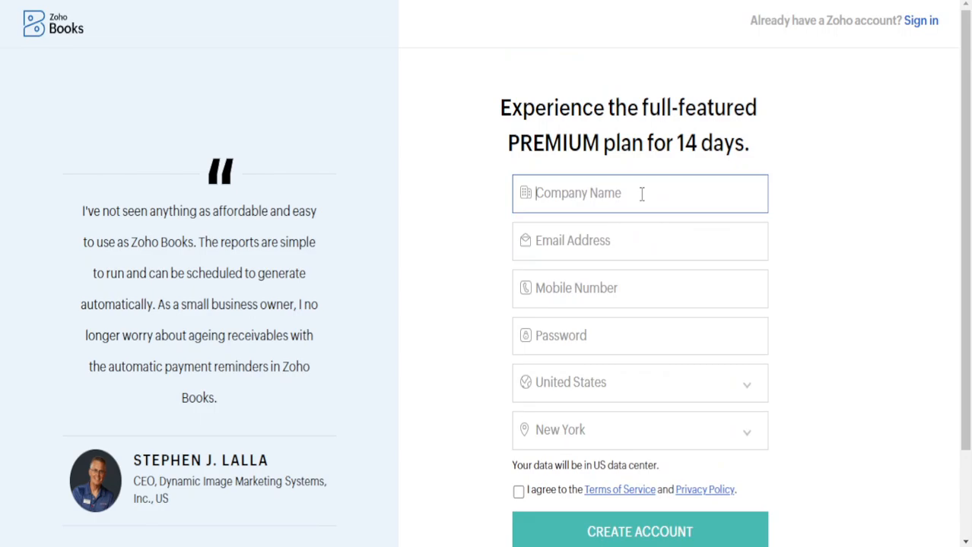
Enter Ned Tech as the company name and fill in the account e-mail from saved suggestions.
type("e")
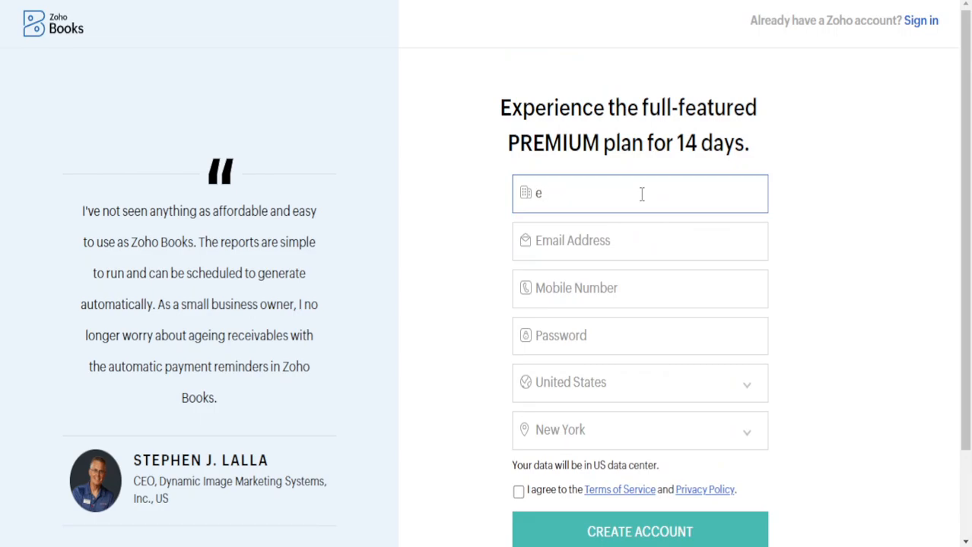
key("BackSpace")
type("Ned Tech")
left_click(647, 232)
left_click(654, 411)
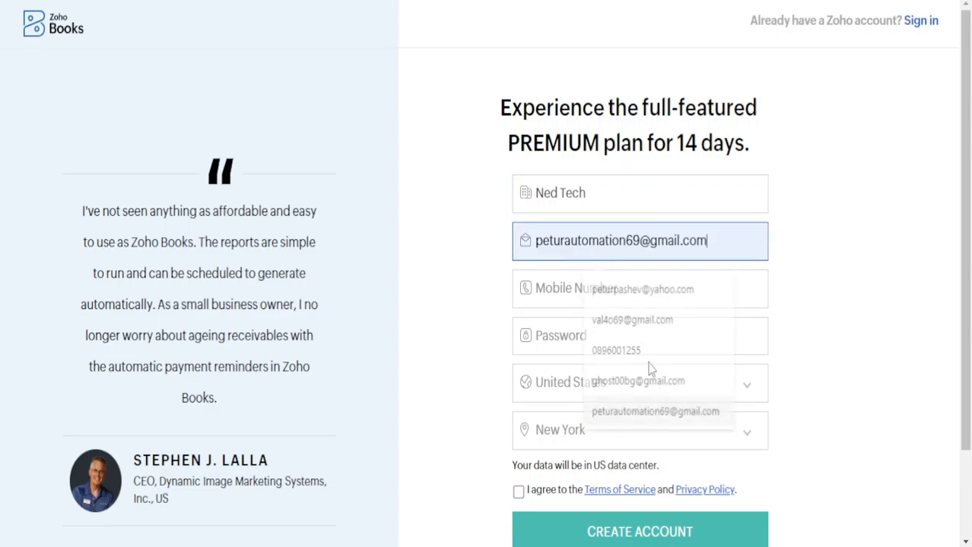
Enter the mobile number and type the account password.
key("Tab")
type("0")
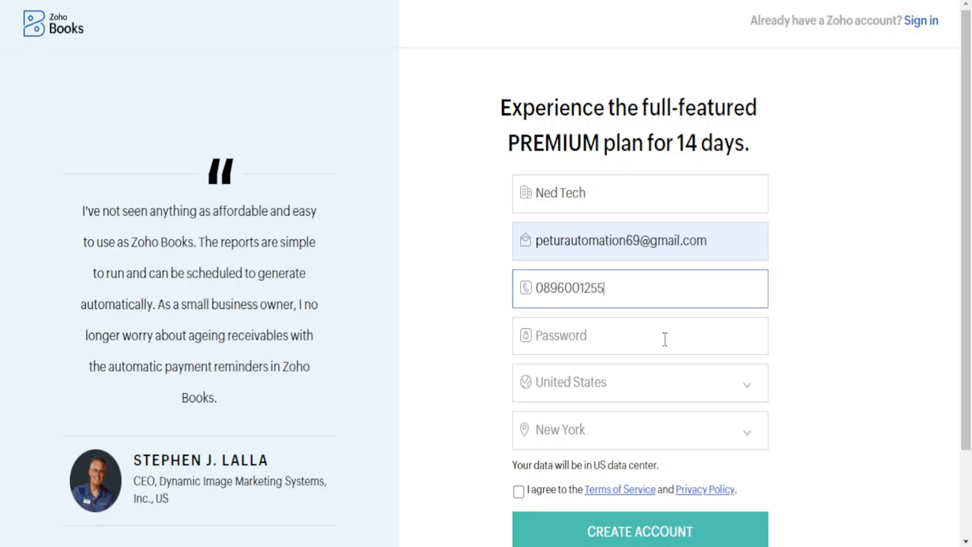
left_click(663, 339)
type("***")
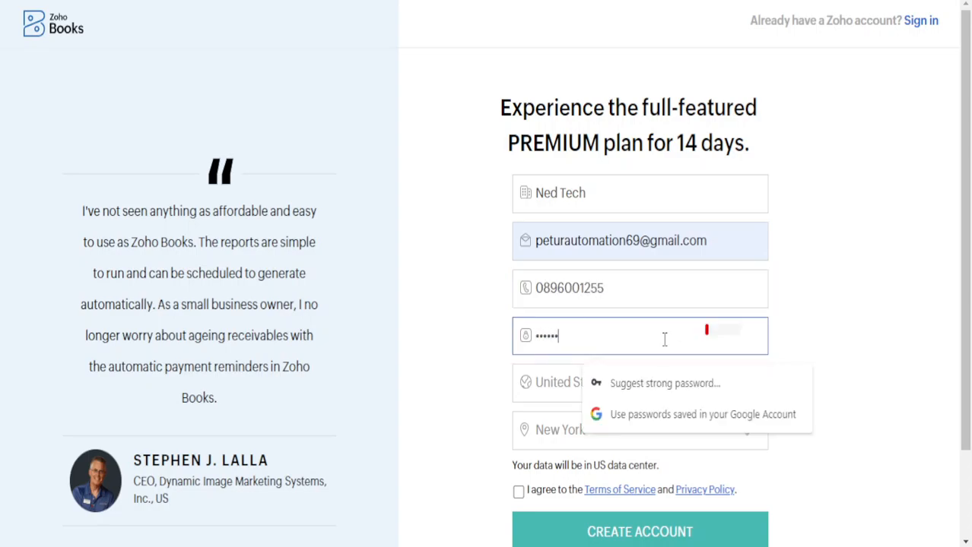
key("BackSpace")
key("BackSpace")
key("BackSpace")
key("BackSpace")
type("*********")
Set the sign-up country to Bulgaria.
left_click(568, 387)
type("ind")
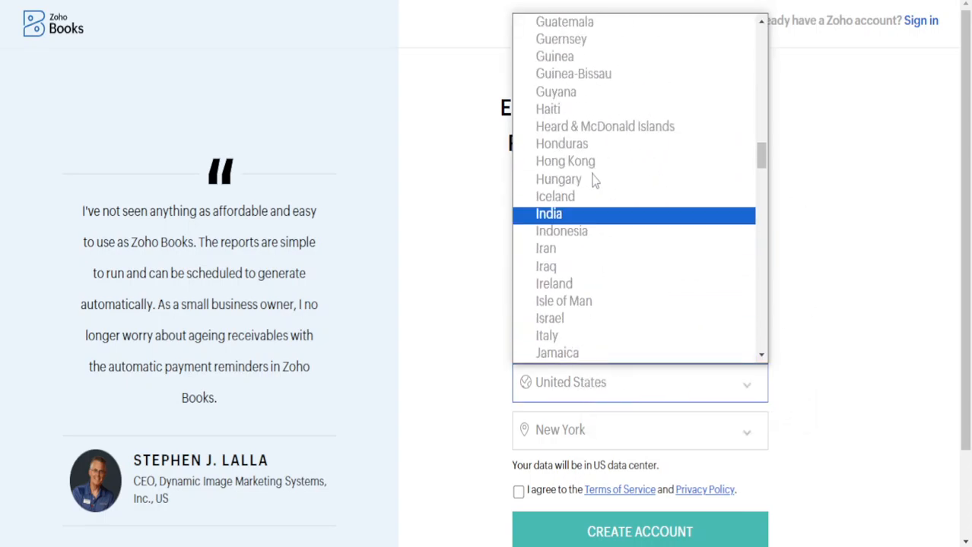
scroll(594, 180, "up", 15)
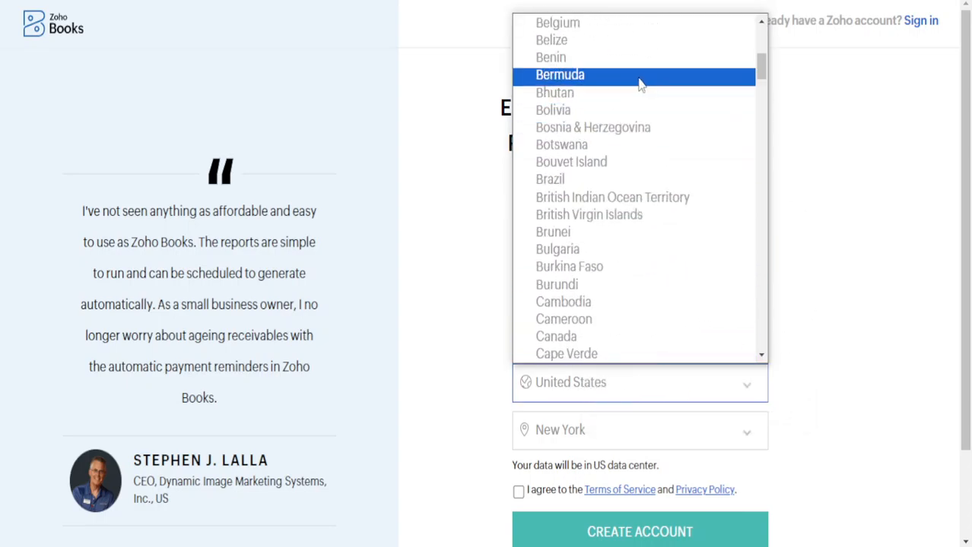
scroll(642, 114, "up", 3)
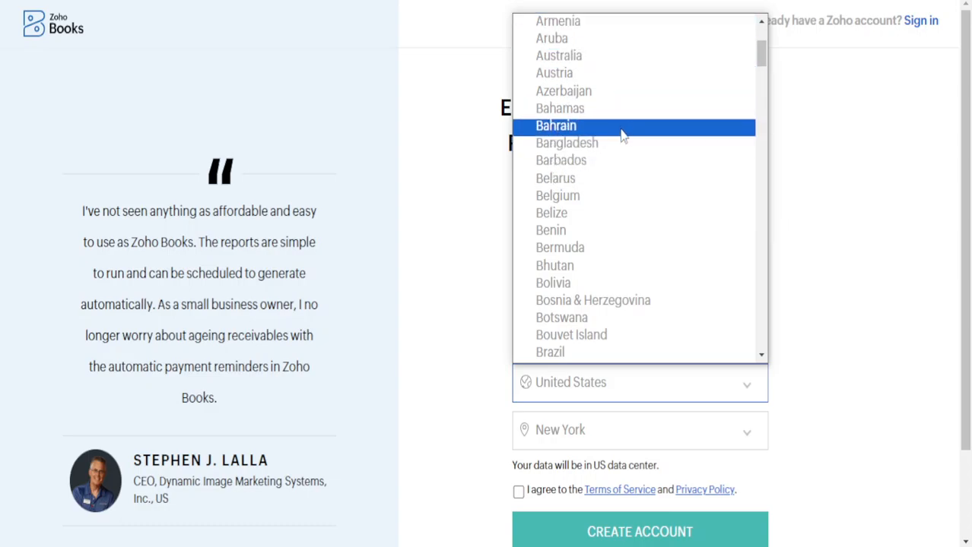
scroll(619, 163, "down", 3)
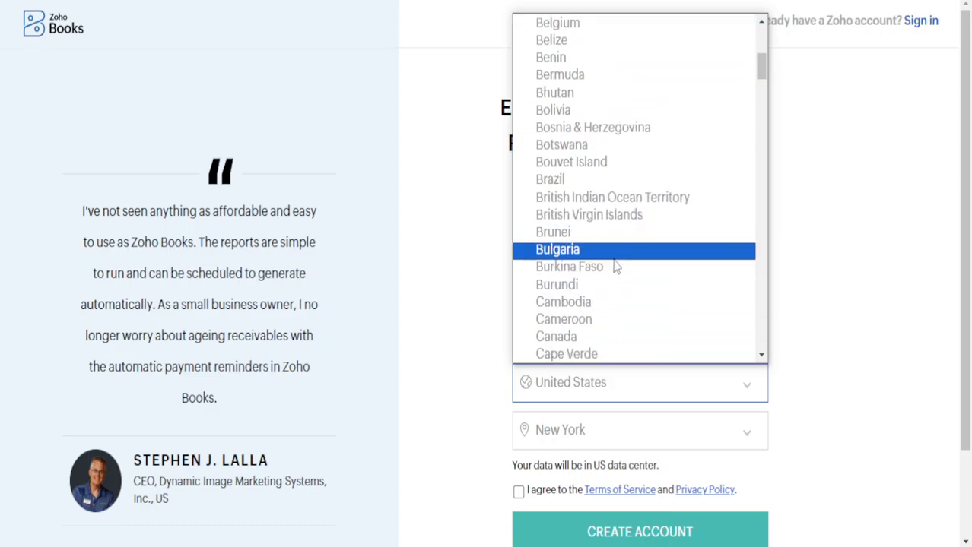
scroll(622, 285, "down", 3)
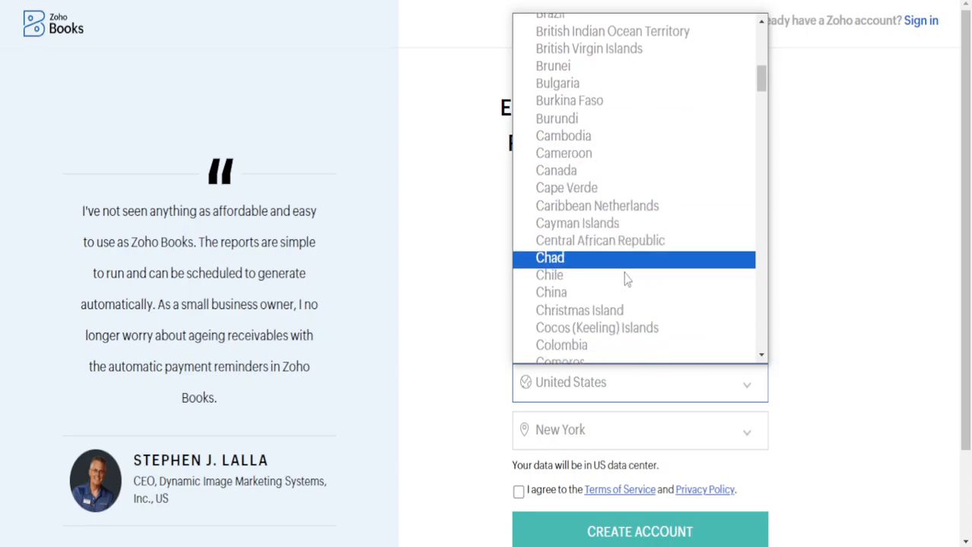
left_click(613, 78)
Accept the Terms of Service, submit, and retype a longer password of at least 8 characters.
left_click(824, 18)
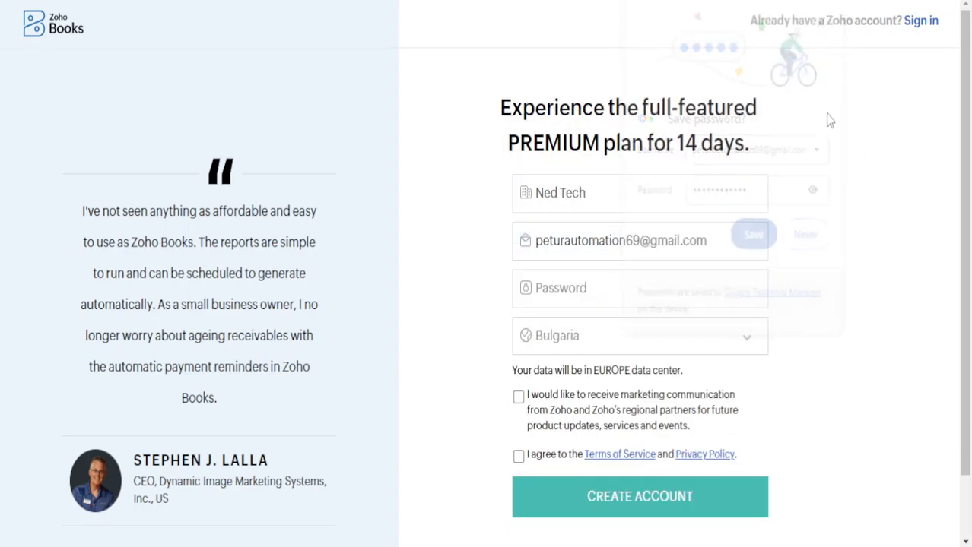
left_click(518, 456)
left_click(605, 511)
left_click(662, 295)
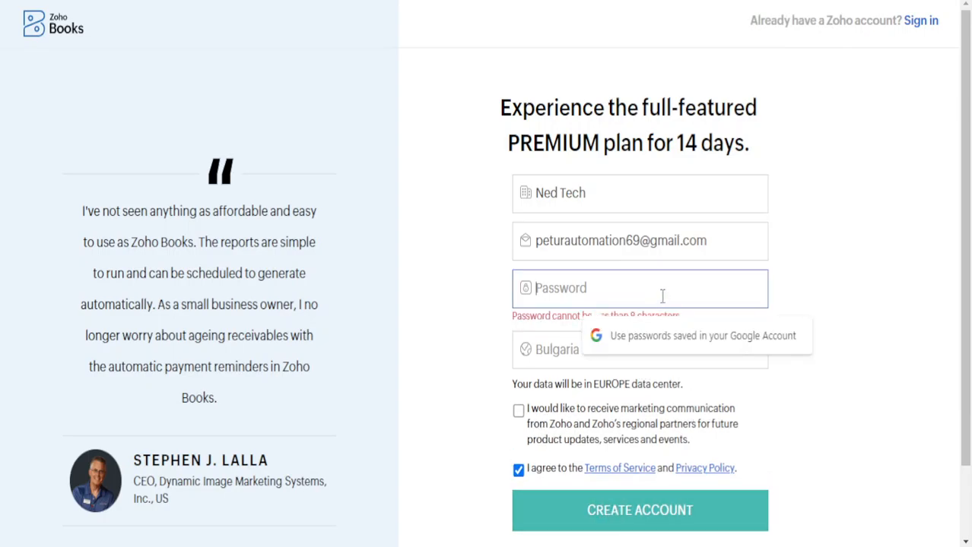
type("1234")
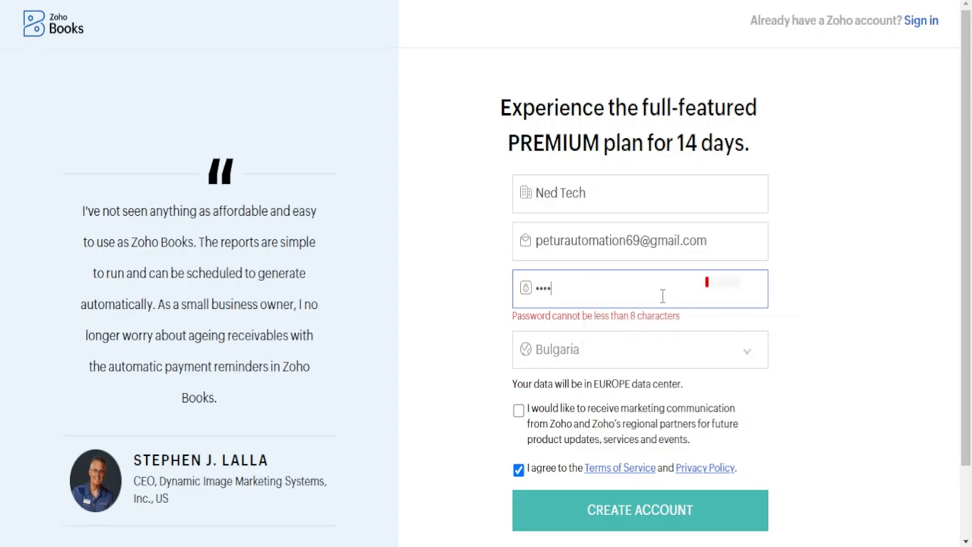
type("56789")
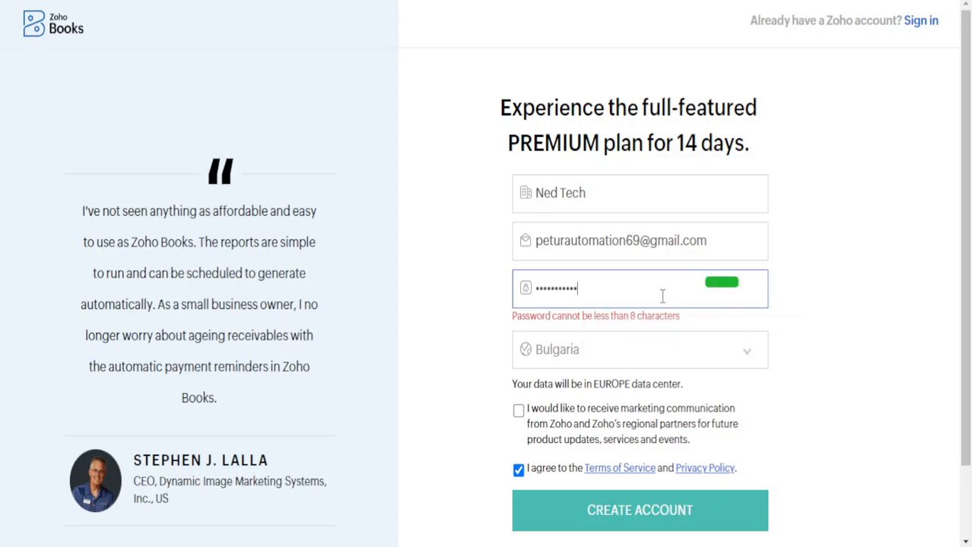
Create the Ned Tech Zoho Books account, then open a new Chrome tab.
left_click(654, 519)
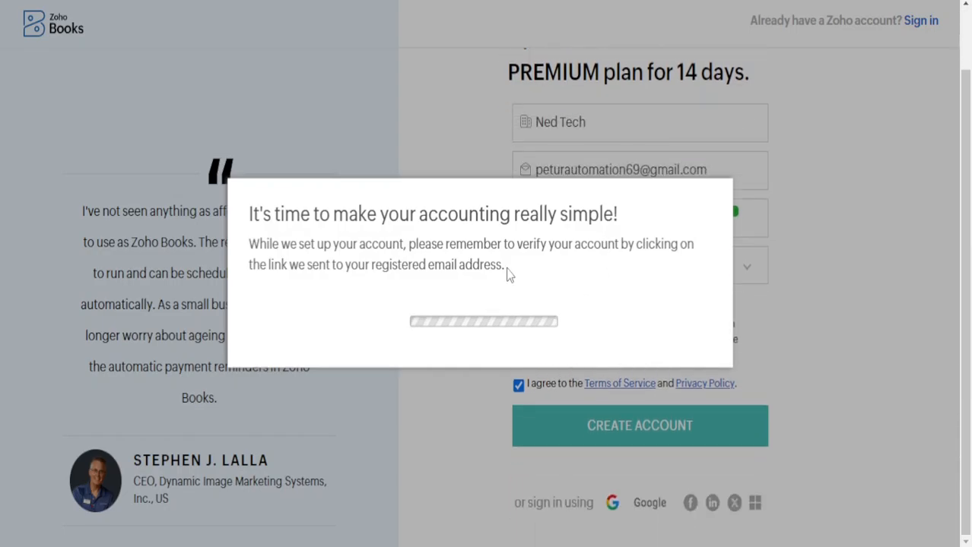
key("ctrl+t")
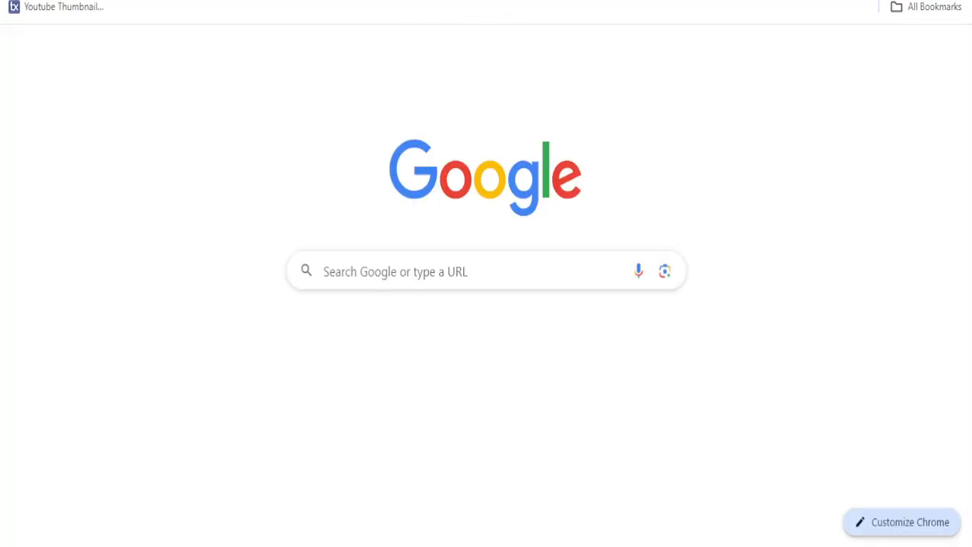
Search Google for 'gm' and open Gmail from the results.
left_click(383, 0)
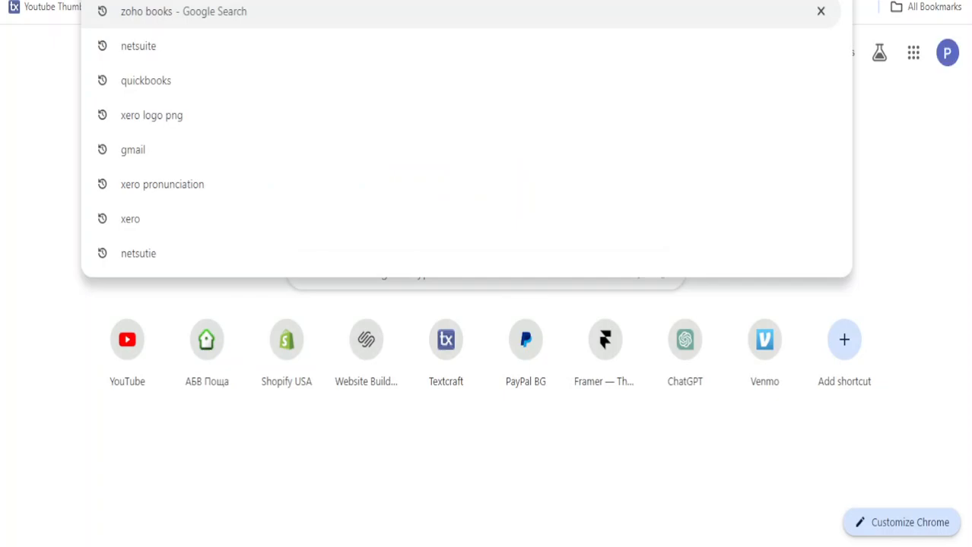
type("gm")
key("Return")
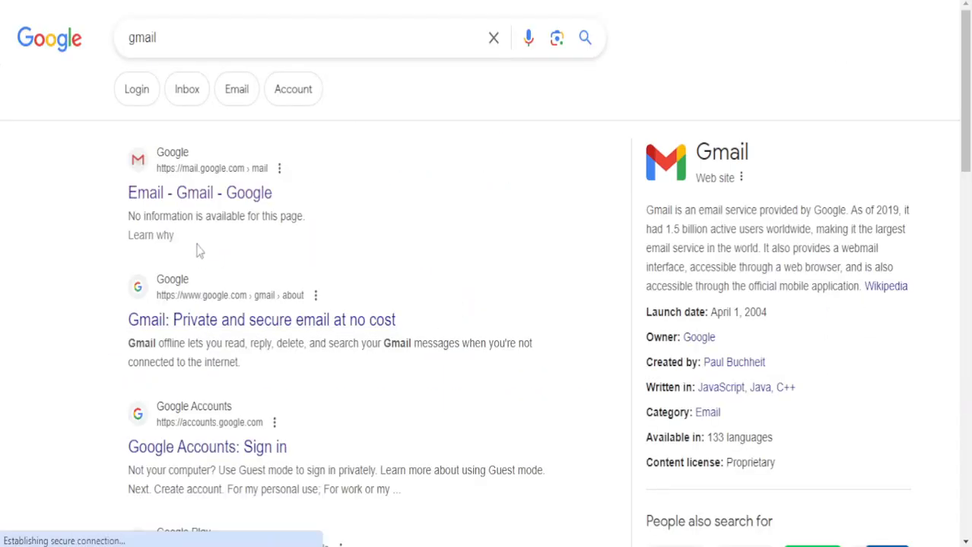
left_click(218, 199)
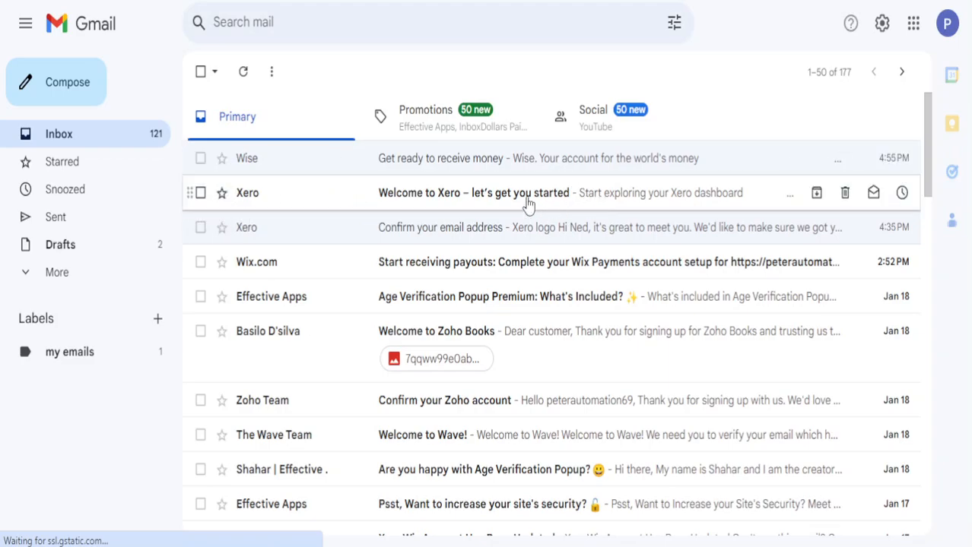
Refresh the Gmail inbox before returning to the Zoho Books profile setup.
left_click(243, 72)
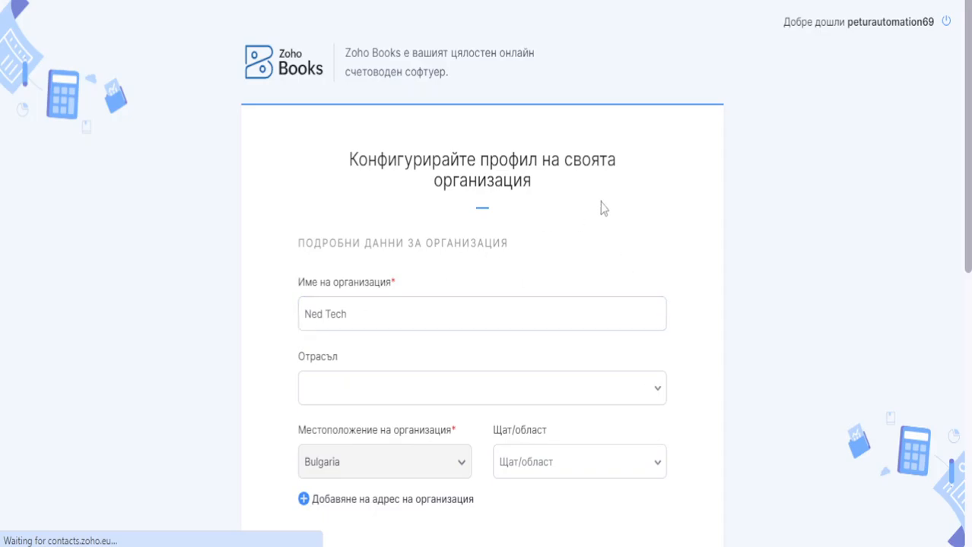
Translate the organization profile page into English.
scroll(597, 203, "down", 2)
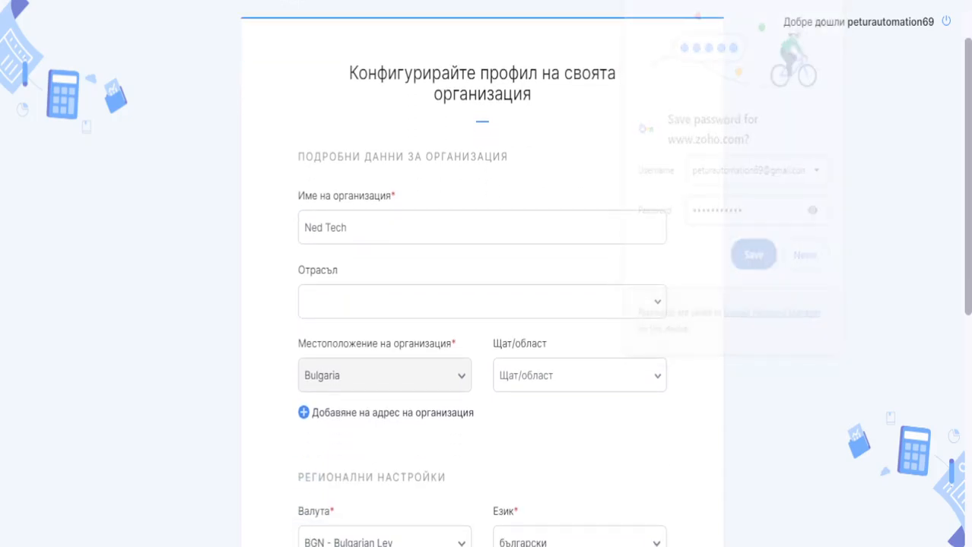
left_click(962, 4)
left_click(549, 146)
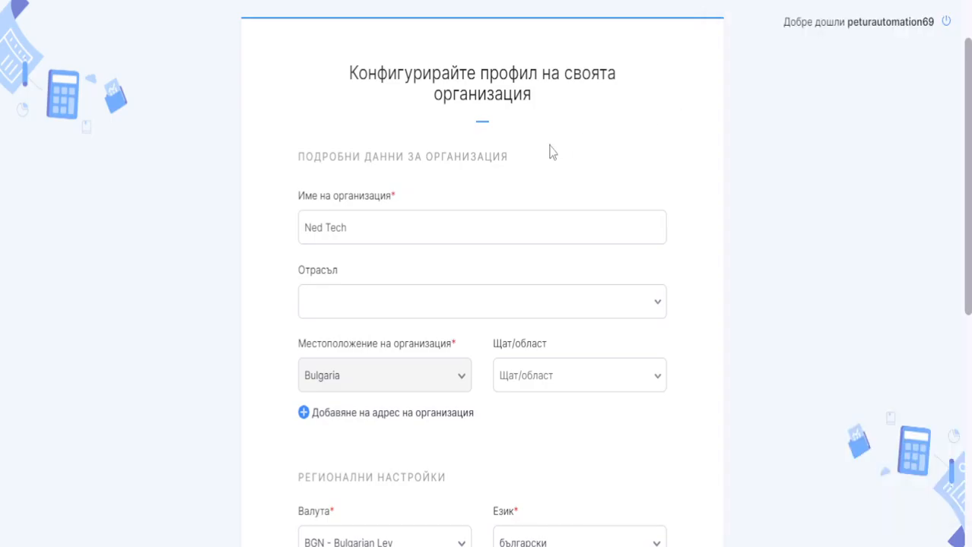
right_click(657, 137)
left_click(788, 419)
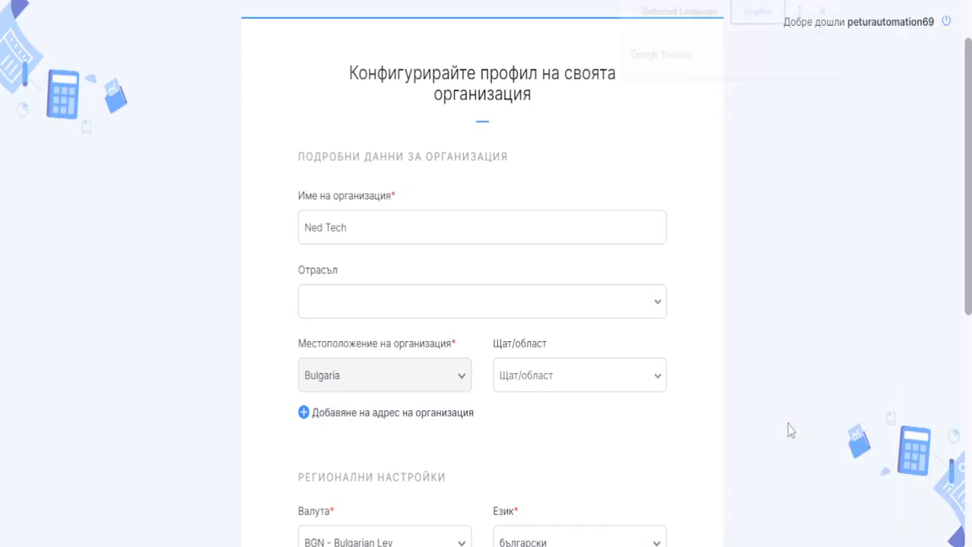
left_click(825, 10)
Choose Non-Profit as the industry after filtering the list with IT.
left_click(465, 287)
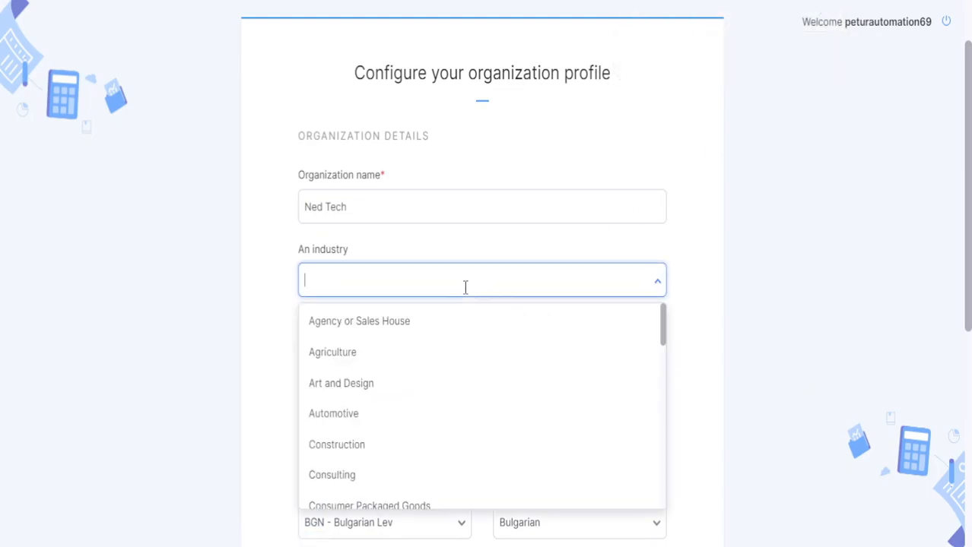
scroll(436, 373, "down", 8)
type("ea")
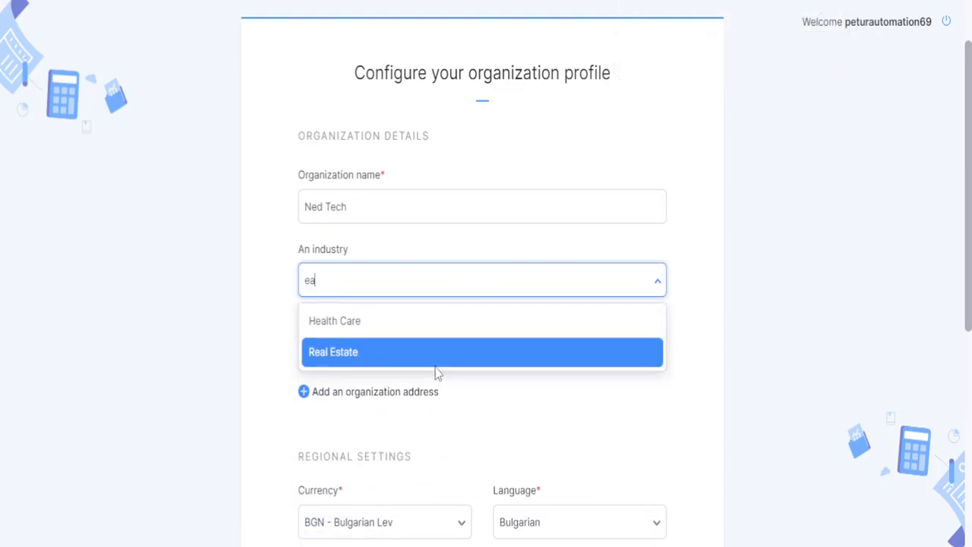
key("BackSpace")
type("commer")
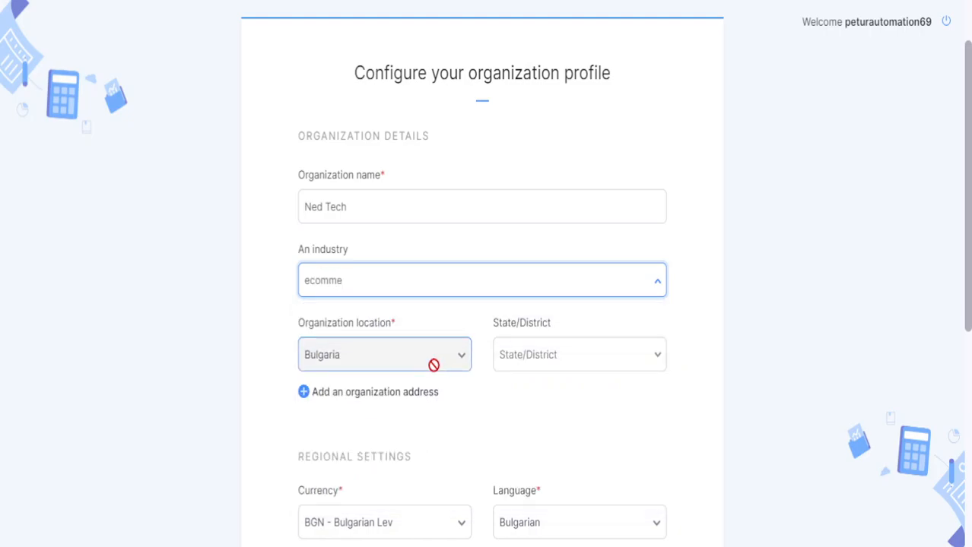
key("BackSpace")
key("BackSpace")
key("BackSpace")
key("BackSpace")
key("BackSpace")
key("BackSpace")
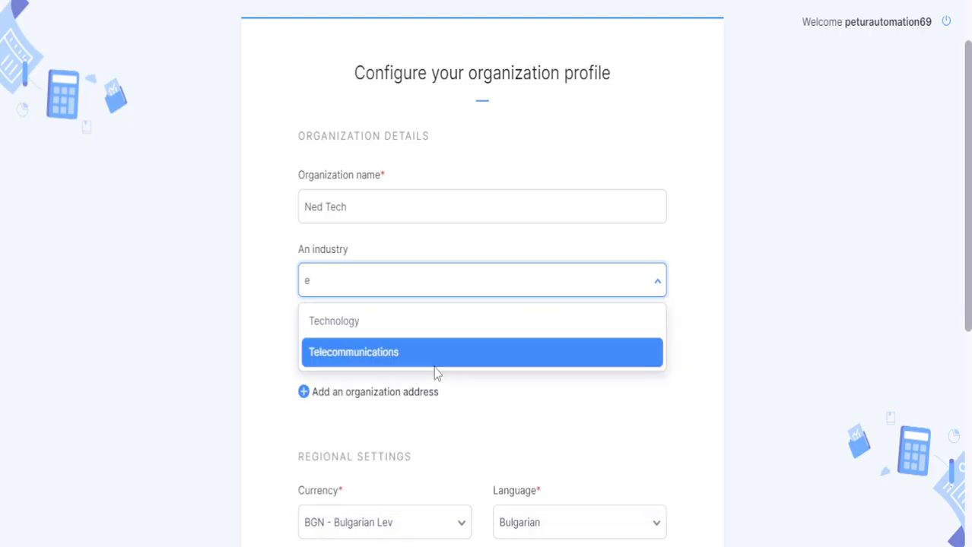
scroll(434, 373, "down", 1)
type("IT")
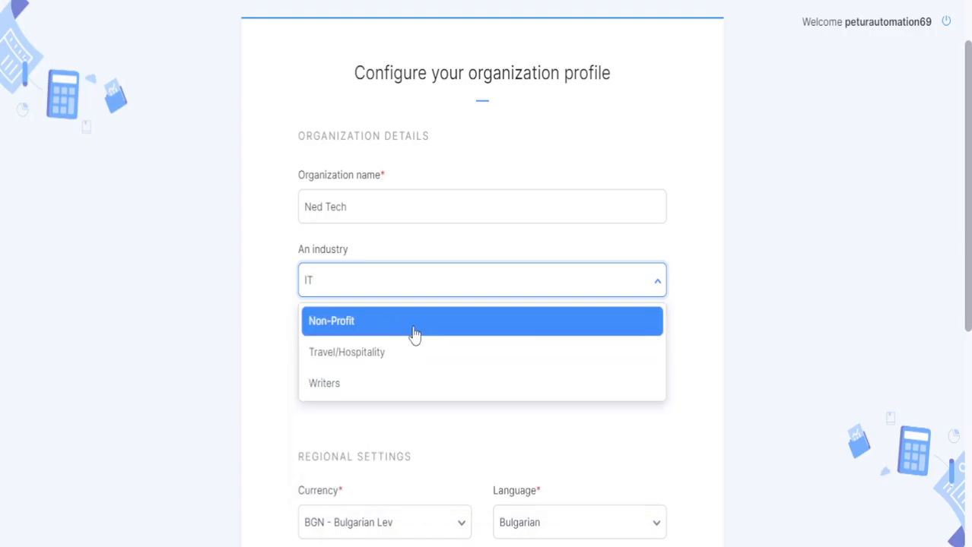
left_click(408, 335)
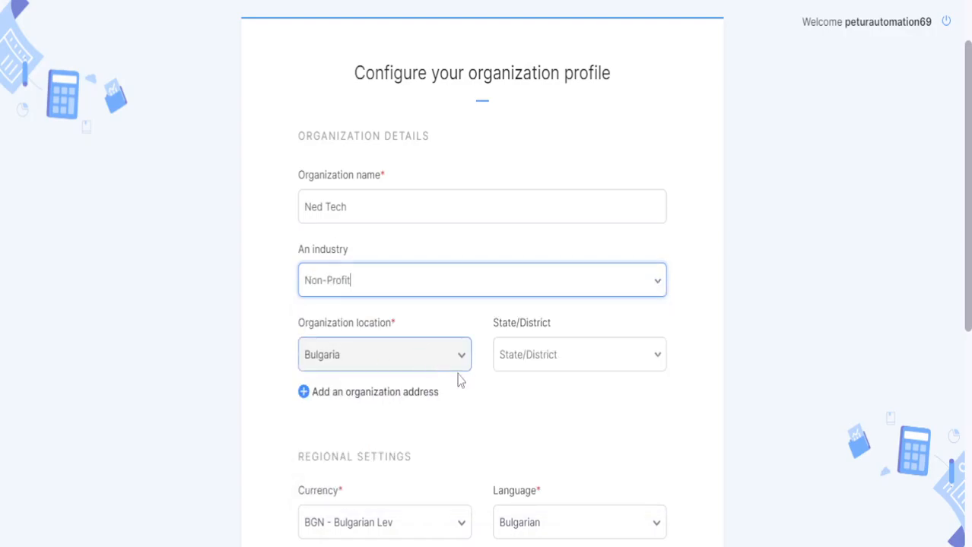
Choose Haskovo as the organization's state/district.
left_click(585, 363)
scroll(597, 411, "down", 3)
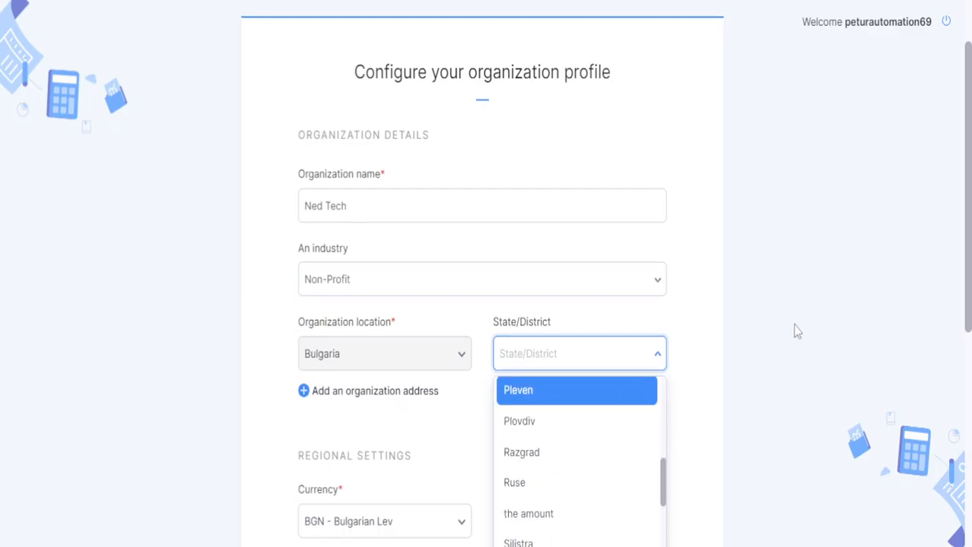
scroll(794, 330, "down", 5)
scroll(587, 114, "up", 4)
scroll(716, 206, "up", 4)
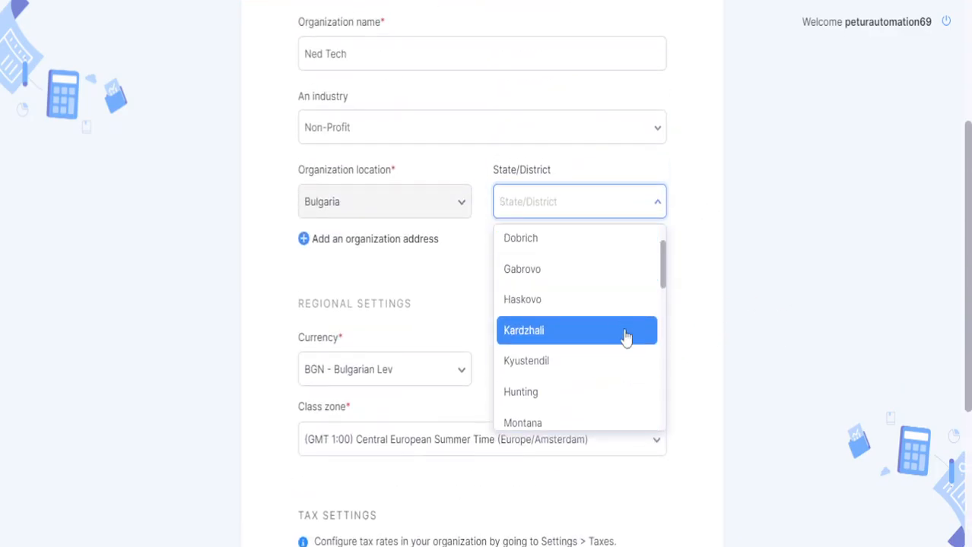
left_click(582, 304)
Submit the Ned Tech organization profile with Get started.
scroll(435, 250, "down", 1)
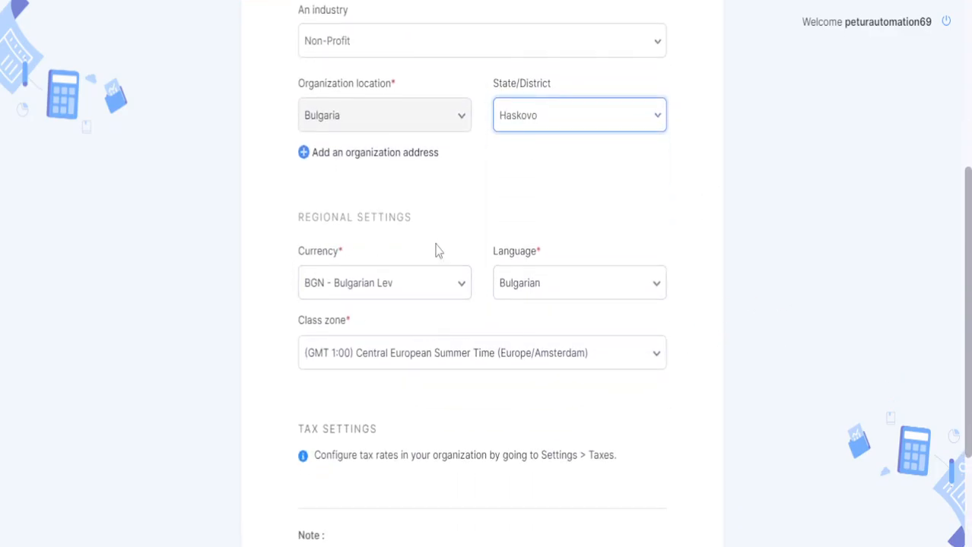
scroll(369, 220, "down", 2)
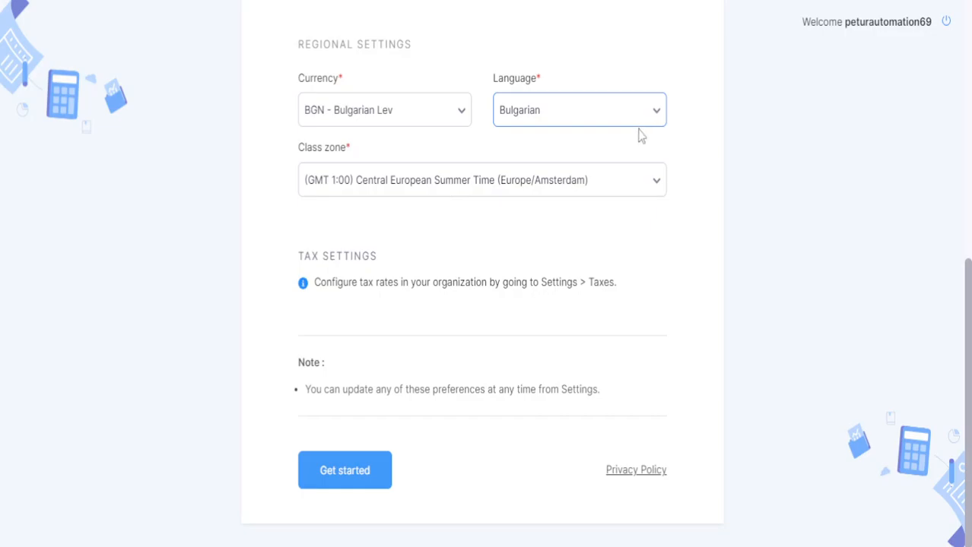
left_click(367, 474)
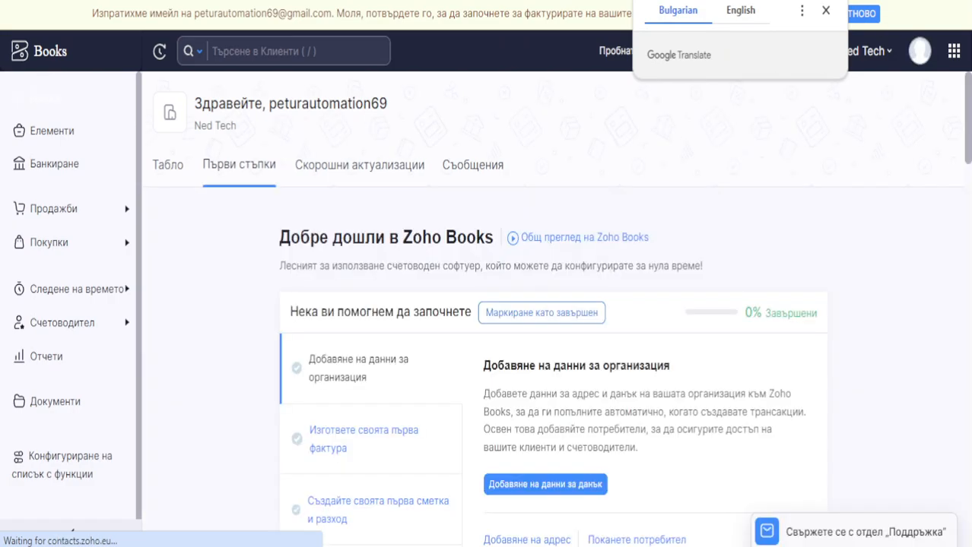
Translate the Bulgarian First steps page into English via the browser's page menu.
left_click(827, 11)
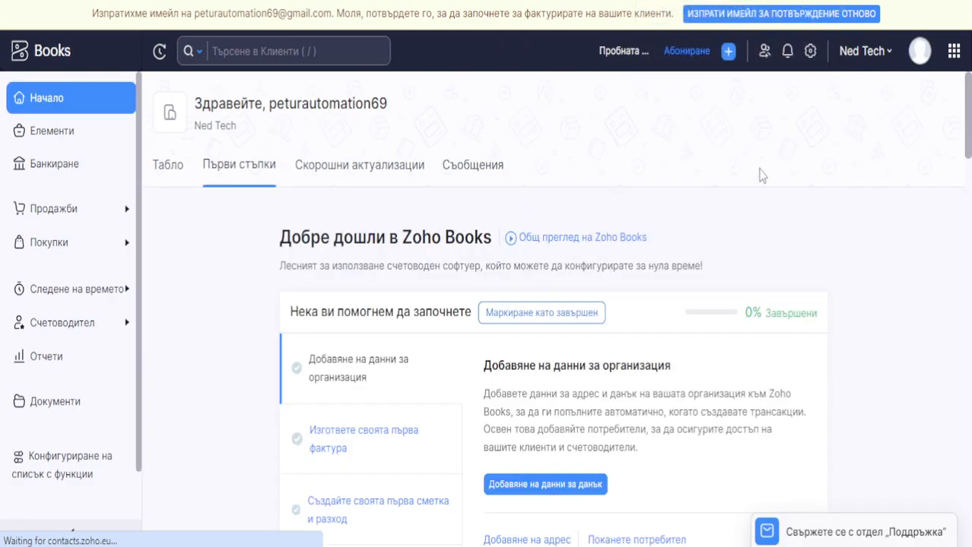
right_click(752, 232)
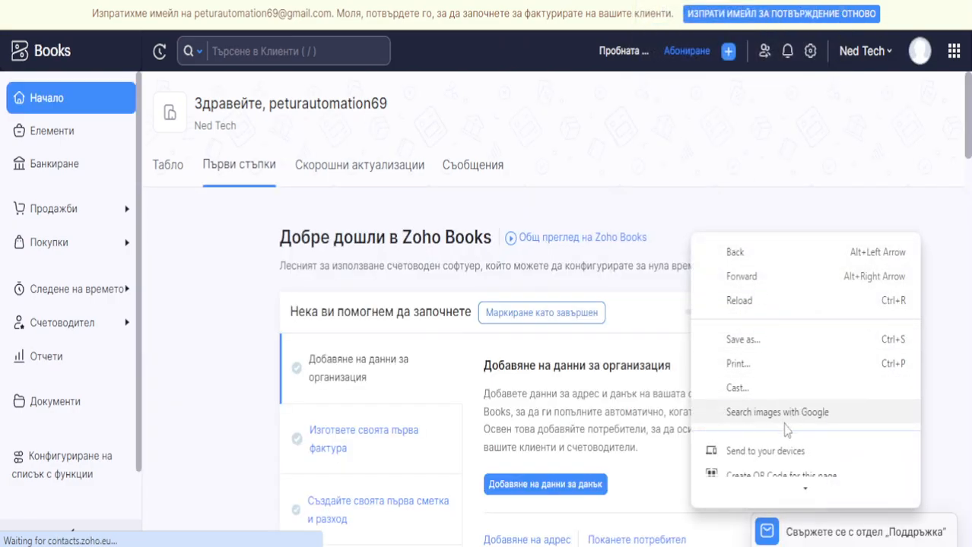
scroll(791, 431, "down", 5)
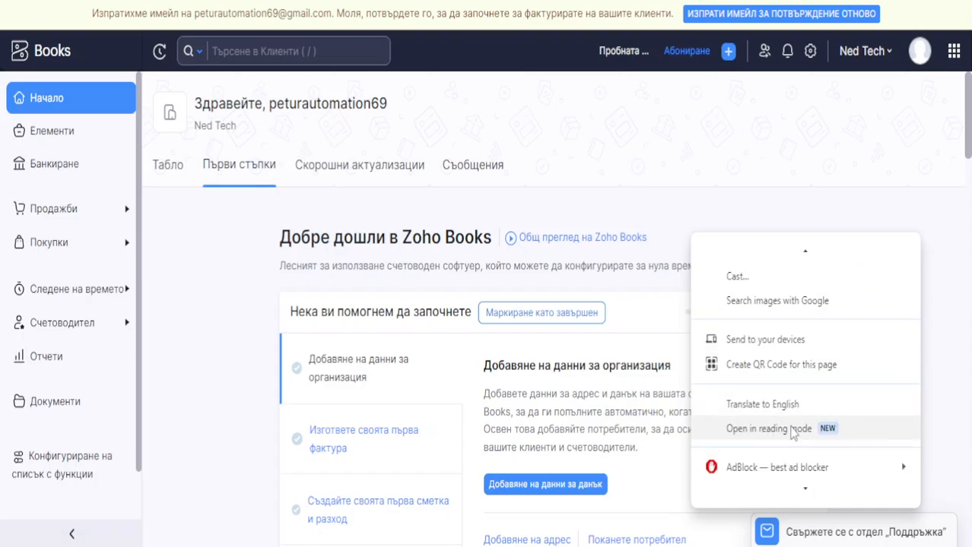
left_click(798, 403)
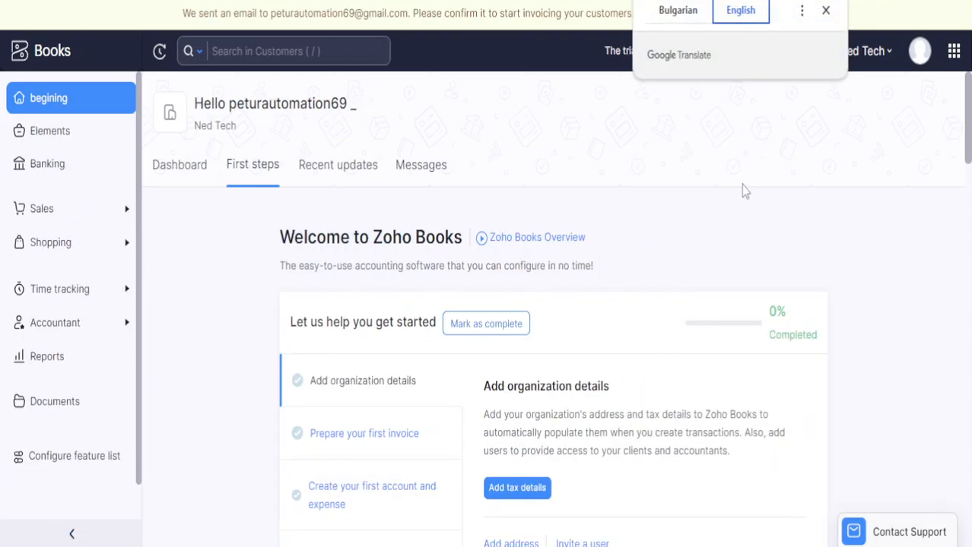
left_click(825, 11)
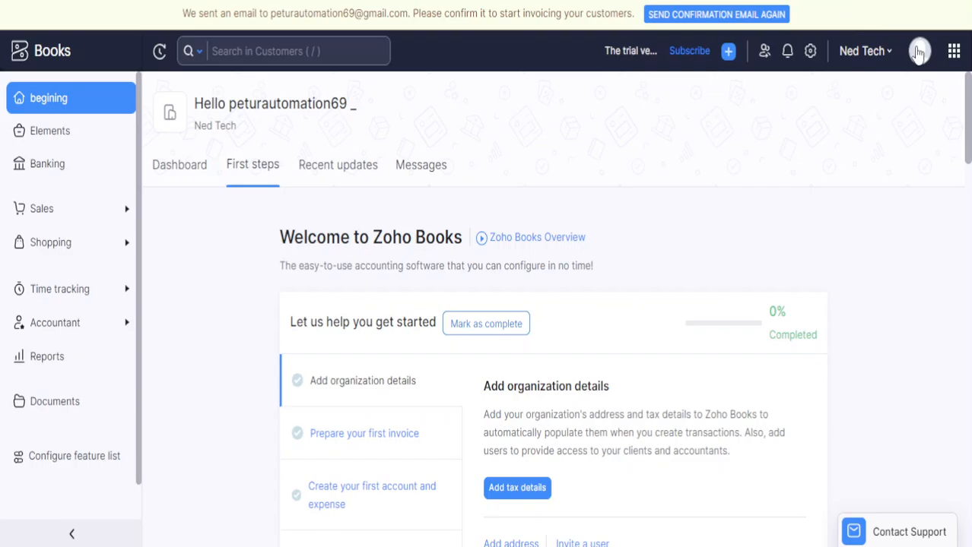
Check the profile panel and the Items list, then return to the Home dashboard.
left_click(918, 52)
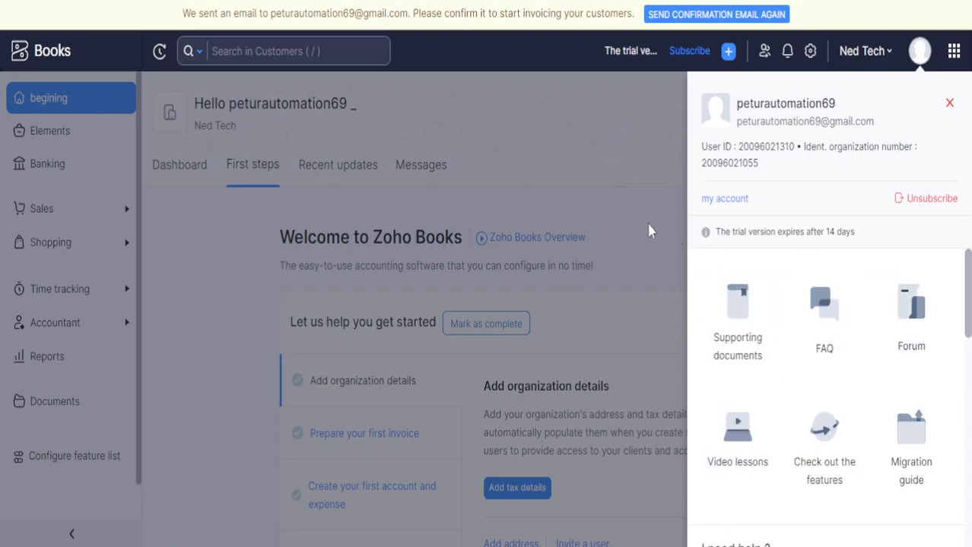
left_click(621, 218)
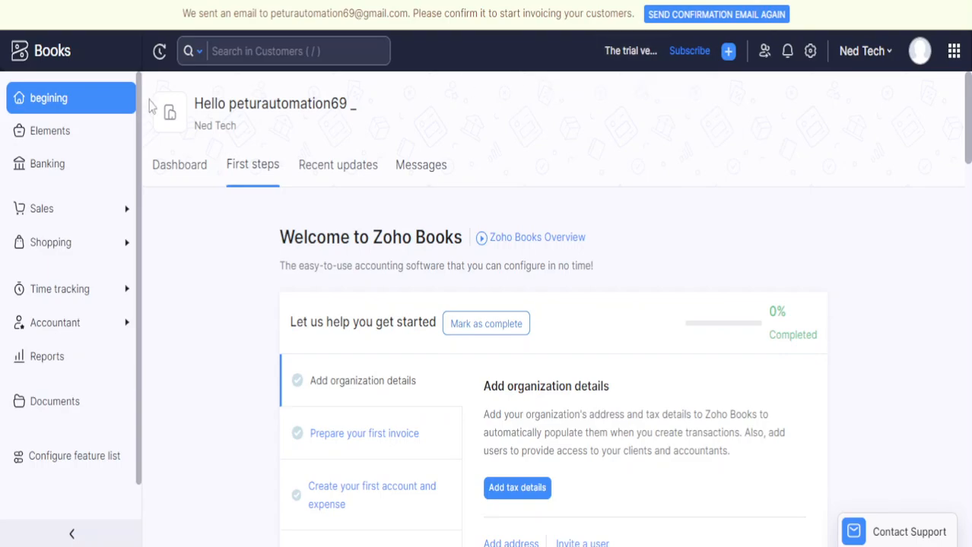
left_click(80, 142)
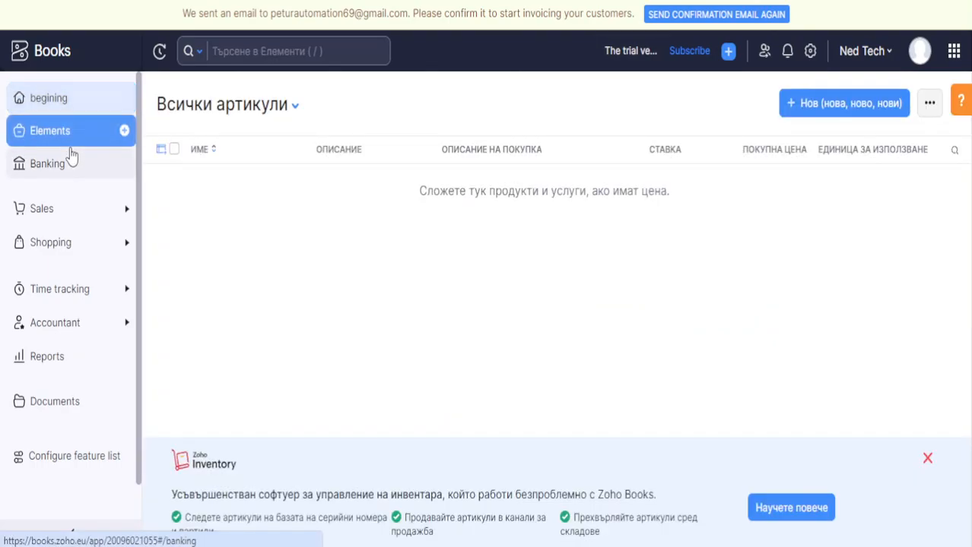
left_click(72, 97)
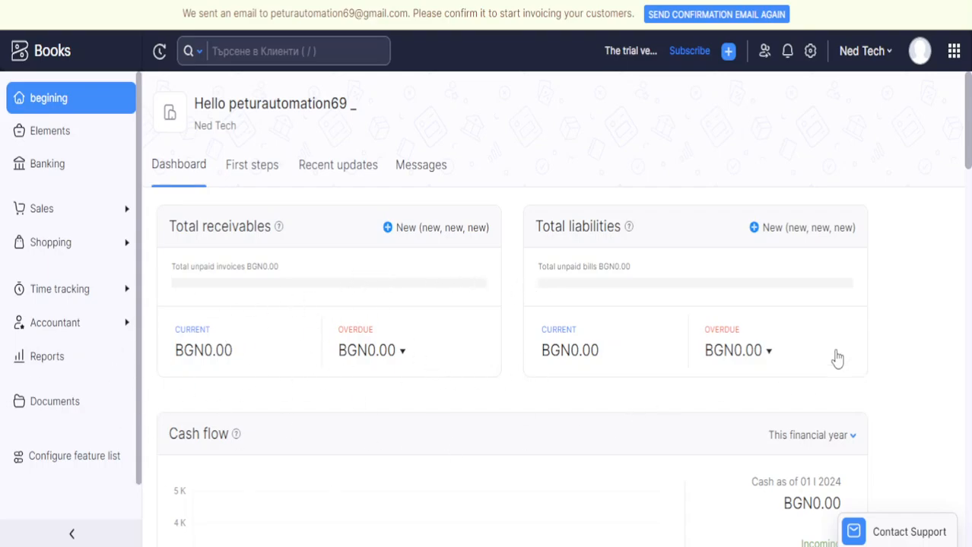
Review the dashboard figures and open the cash flow 'This financial year' period choices.
scroll(752, 220, "down", 5)
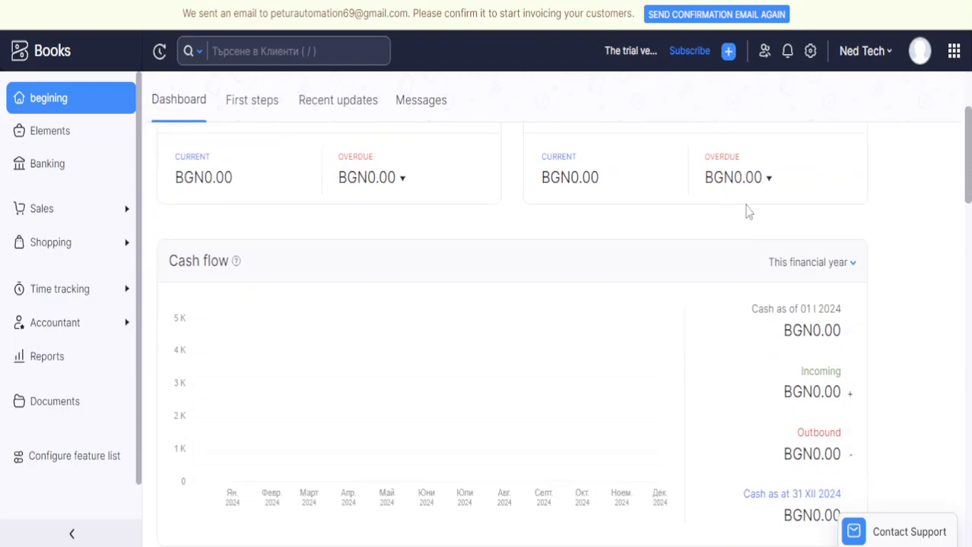
scroll(745, 210, "up", 3)
scroll(745, 228, "down", 1)
scroll(745, 240, "down", 2)
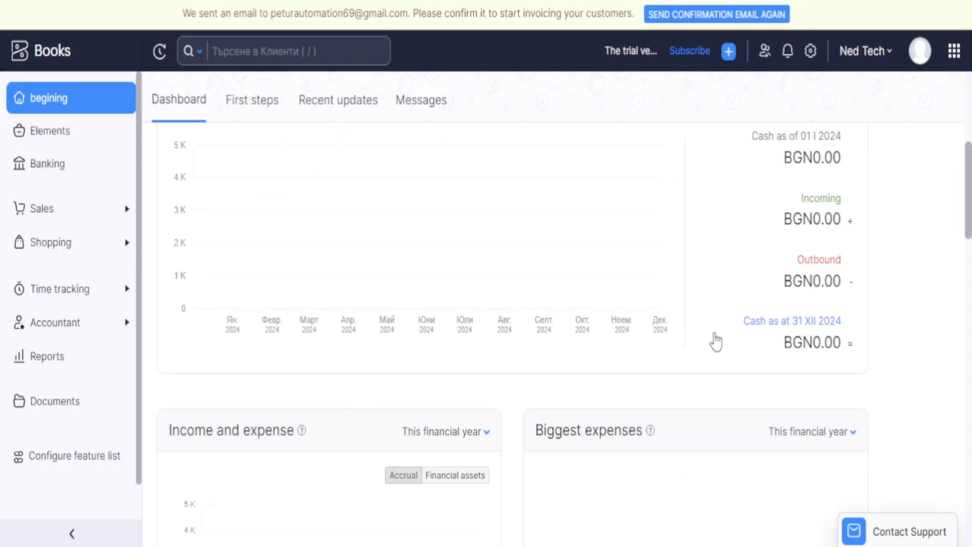
scroll(659, 357, "up", 1)
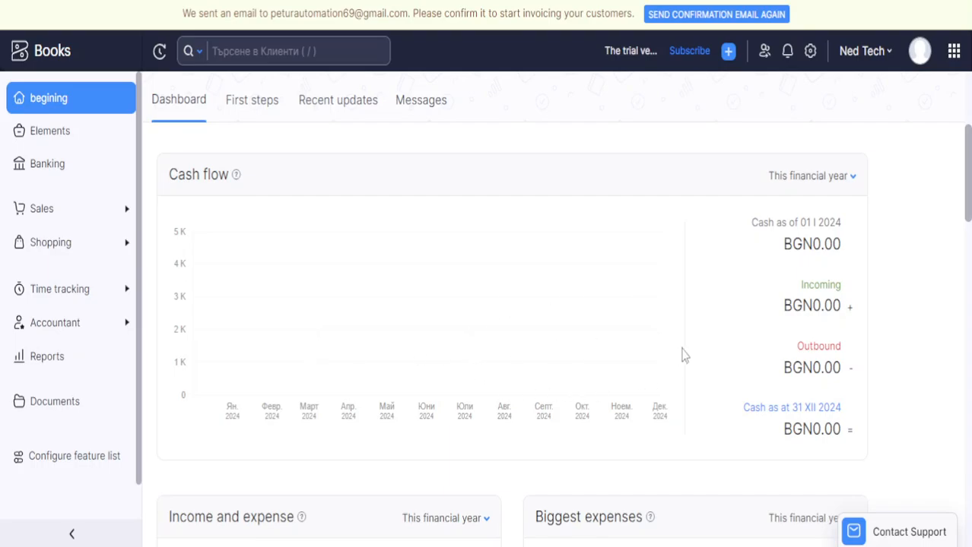
left_click(837, 186)
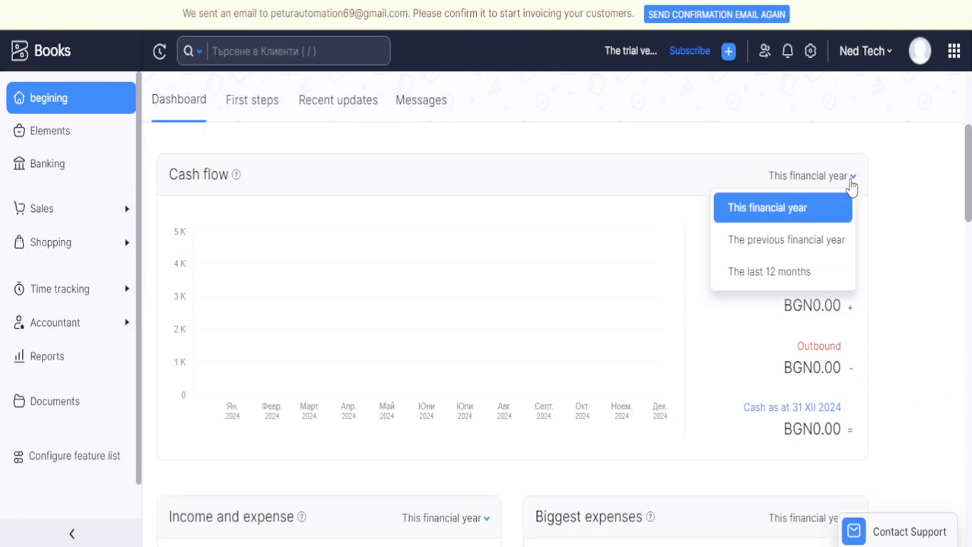
Open the Zoho apps panel from the top bar.
scroll(813, 362, "down", 5)
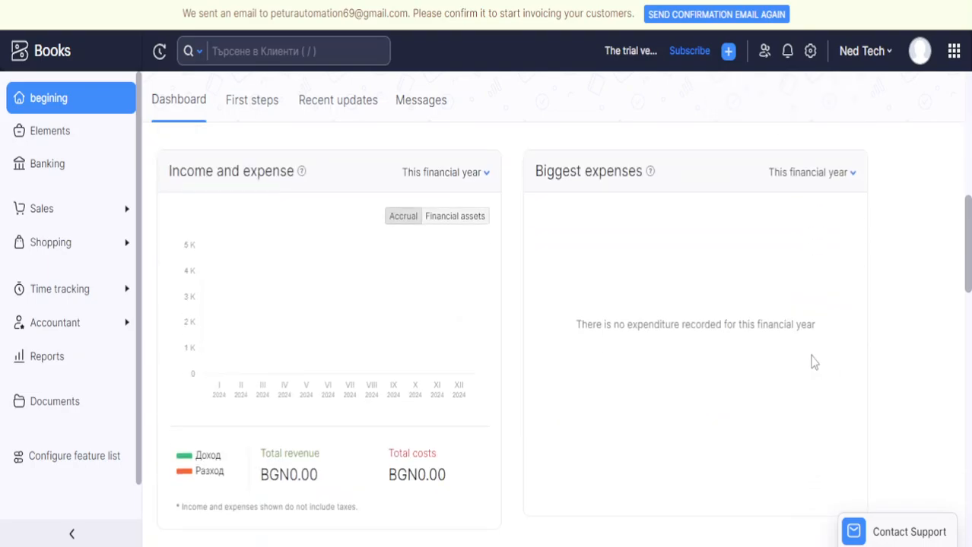
scroll(591, 289, "up", 5)
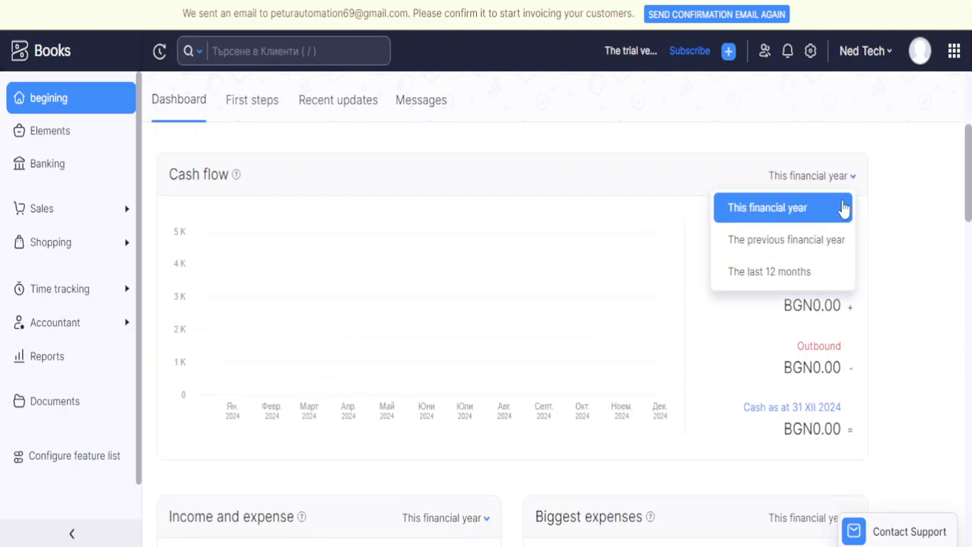
left_click(954, 51)
From the user profile panel, go to My account to load the Zoho Accounts profile page.
left_click(921, 52)
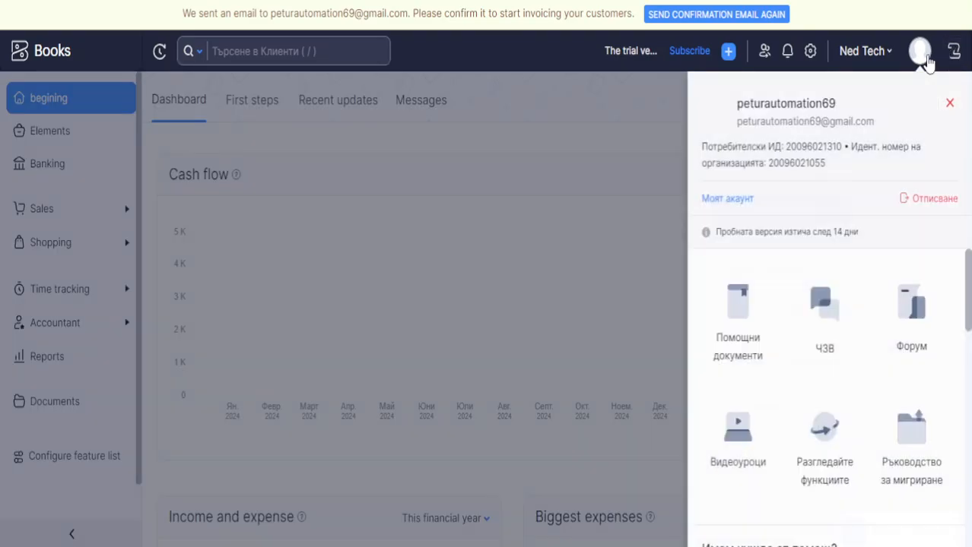
left_click(725, 199)
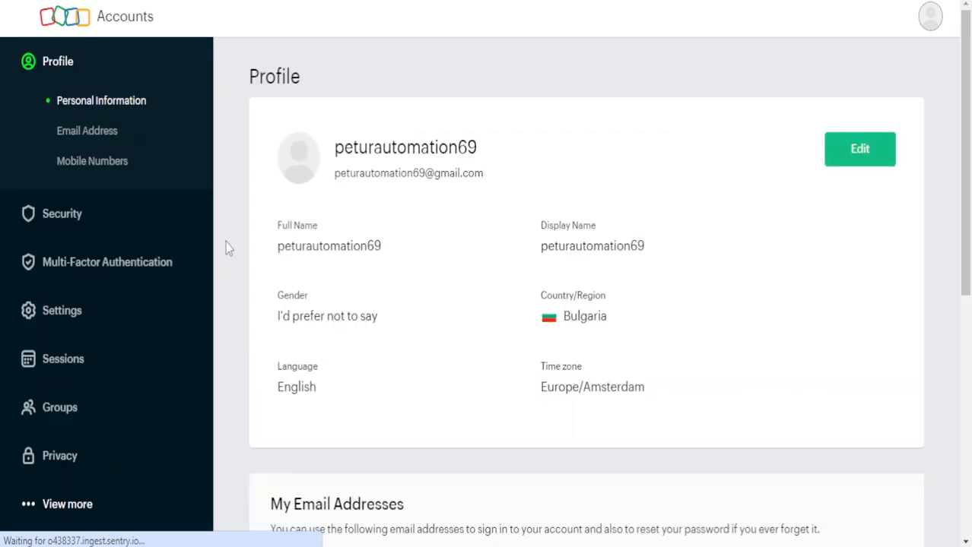
Open the Profile card for editing and check the First and Last Name fields unchanged.
left_click(879, 156)
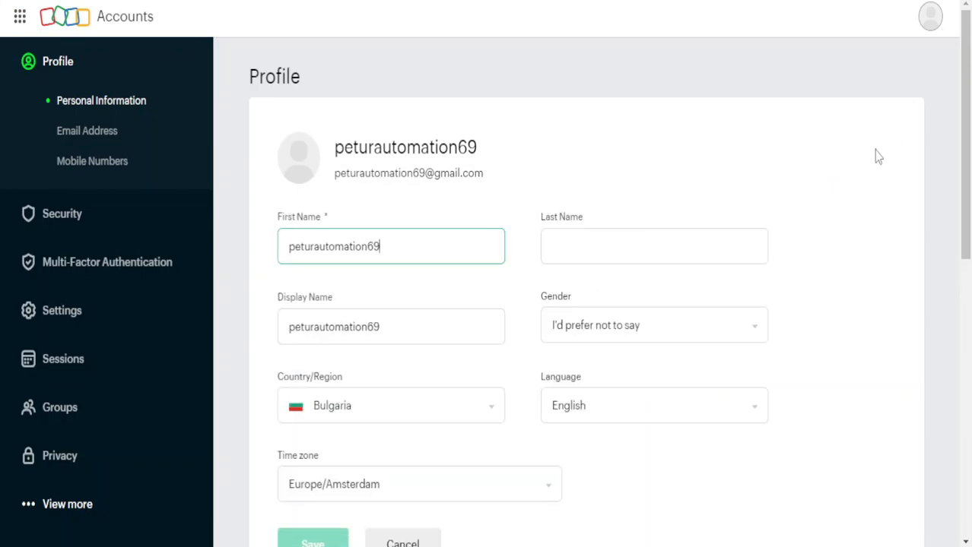
left_click(607, 235)
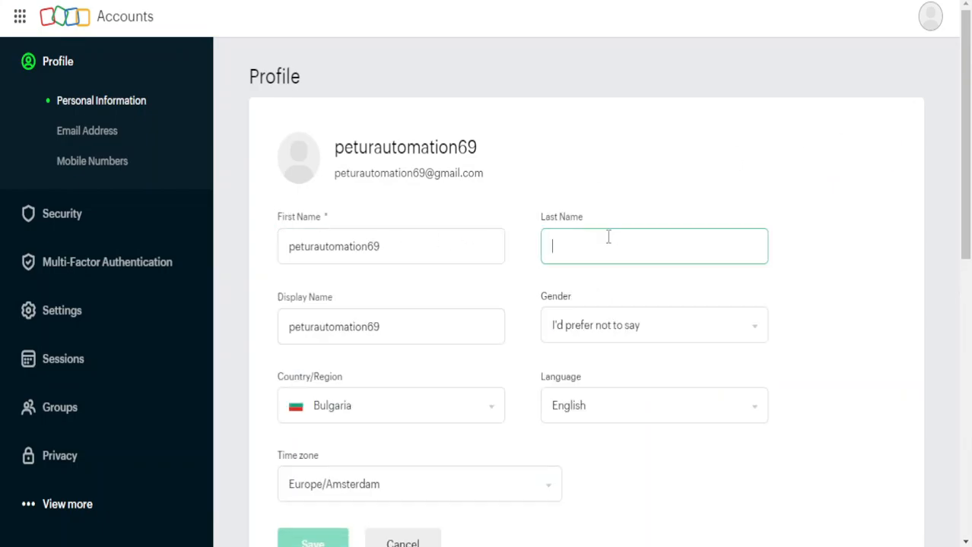
left_click(431, 243)
left_click(641, 241)
scroll(618, 289, "down", 3)
scroll(616, 170, "up", 1)
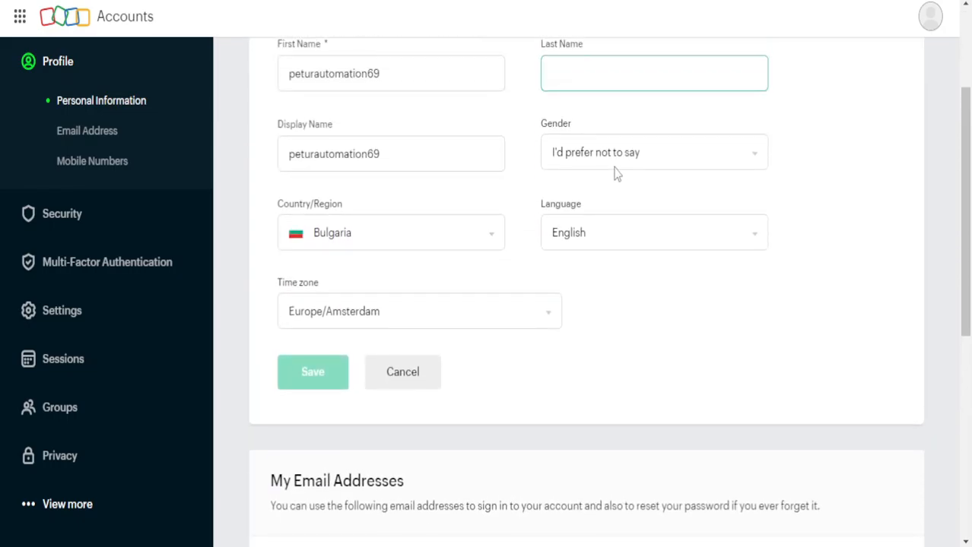
Check the Gender choices, keeping 'I'd prefer not to say', and review the email section.
left_click(628, 165)
left_click(630, 165)
left_click(636, 165)
left_click(637, 164)
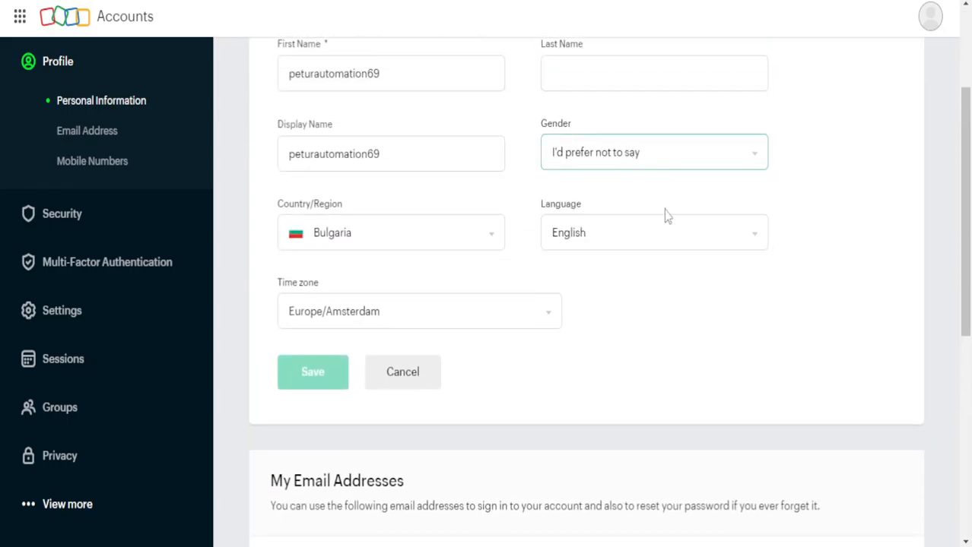
scroll(718, 251, "down", 2)
scroll(717, 251, "down", 2)
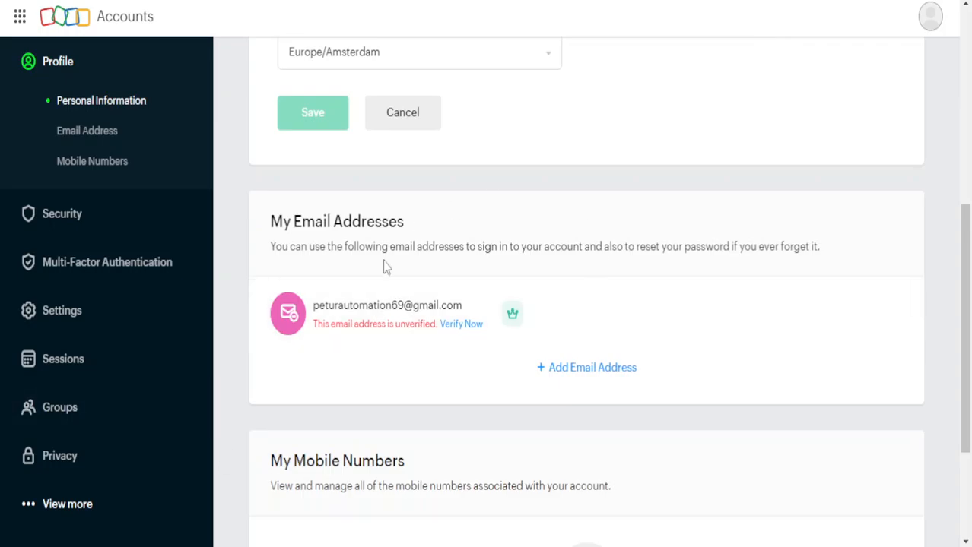
scroll(484, 266, "down", 3)
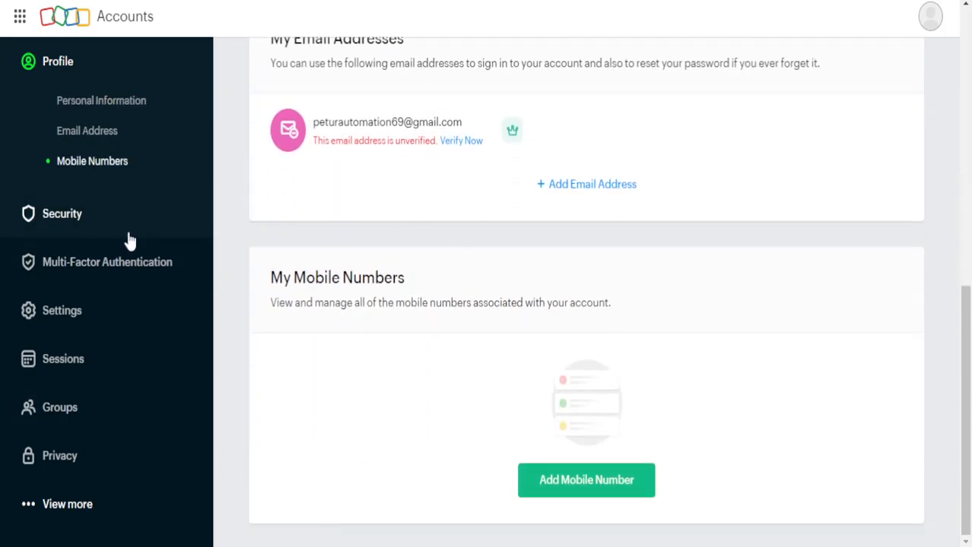
scroll(122, 232, "up", 1)
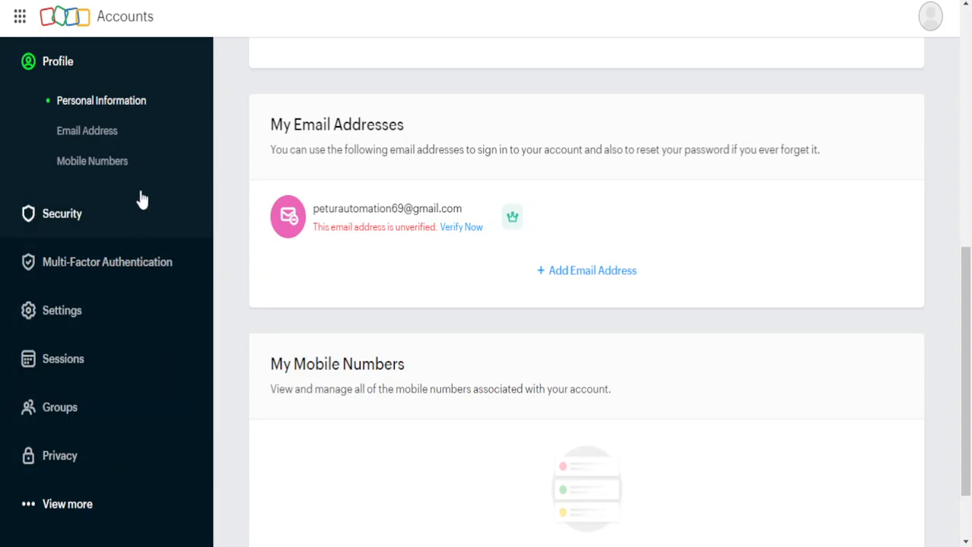
scroll(128, 155, "up", 4)
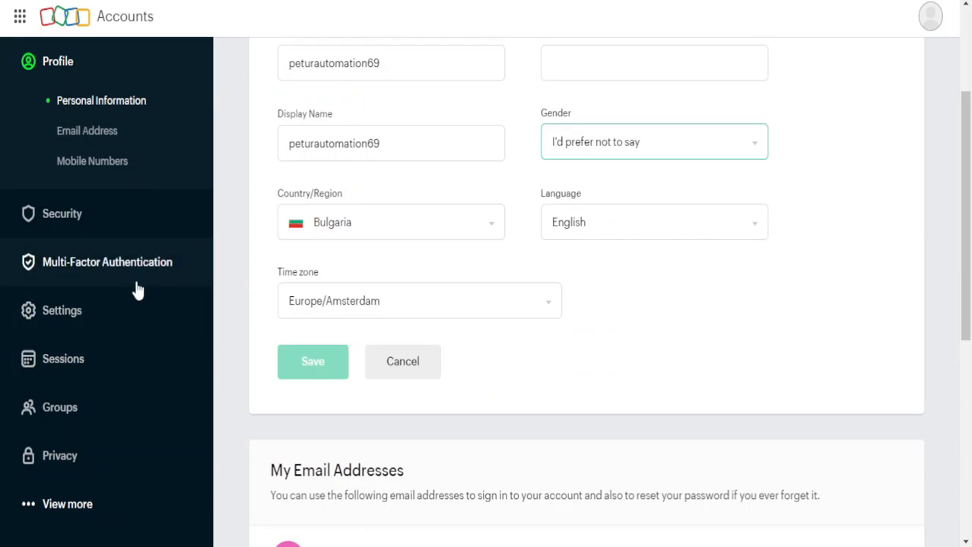
scroll(184, 336, "up", 2)
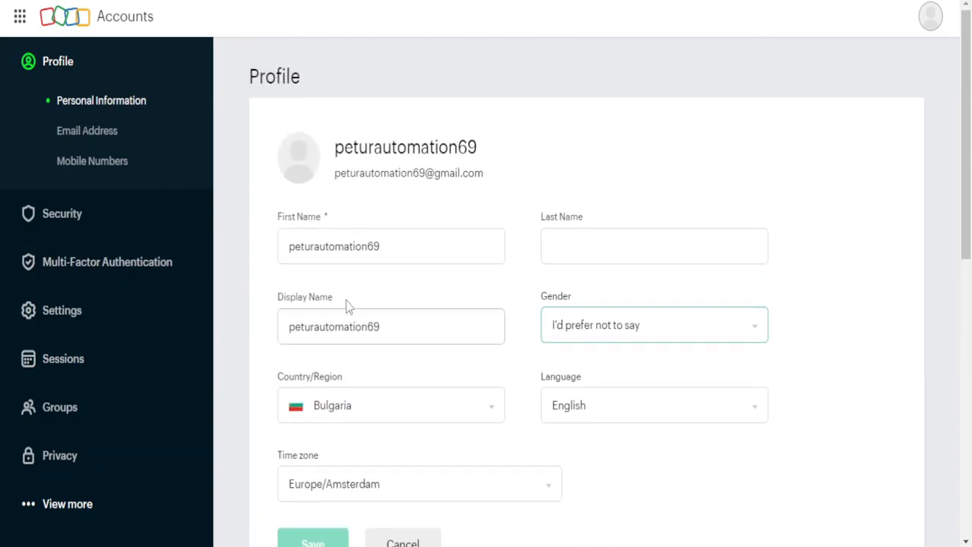
left_click(20, 17)
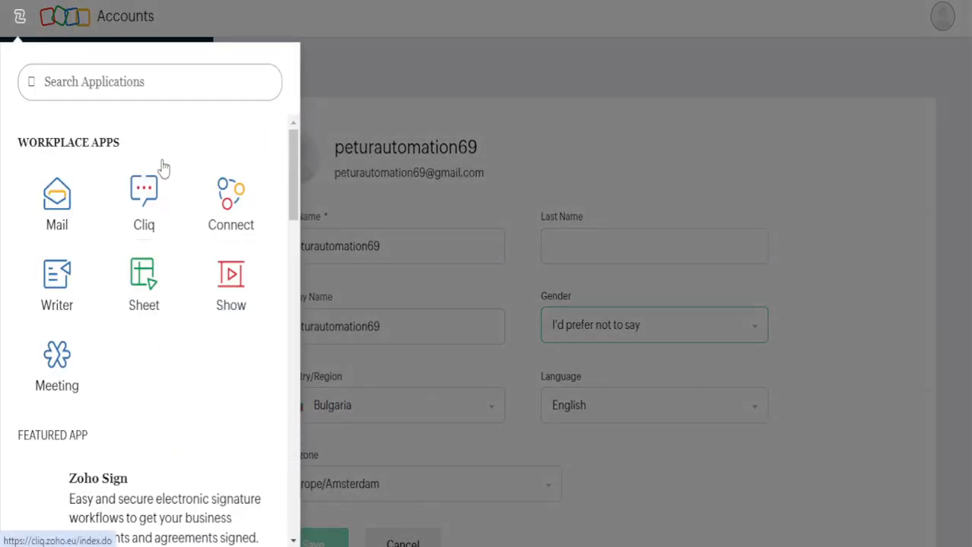
left_click(23, 17)
left_click(23, 16)
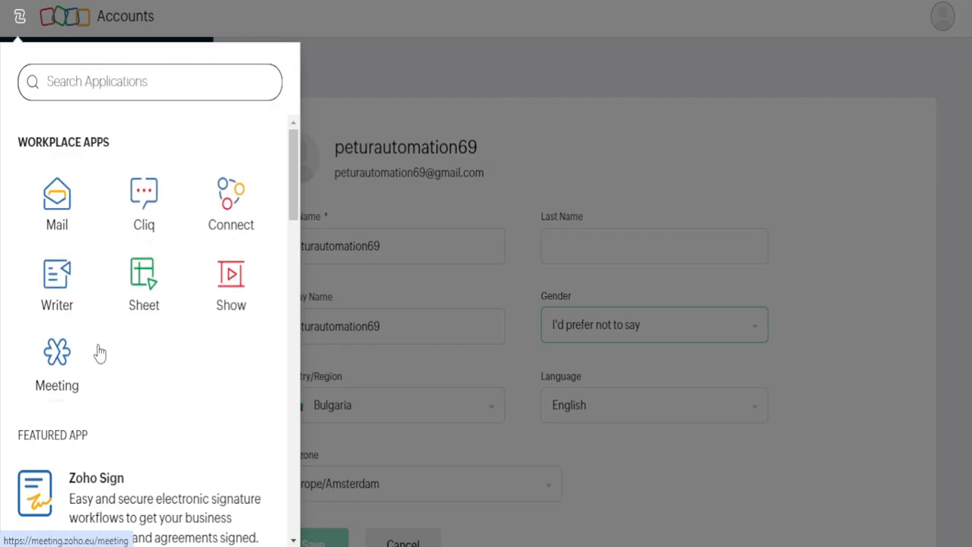
scroll(171, 280, "down", 2)
scroll(171, 280, "down", 2)
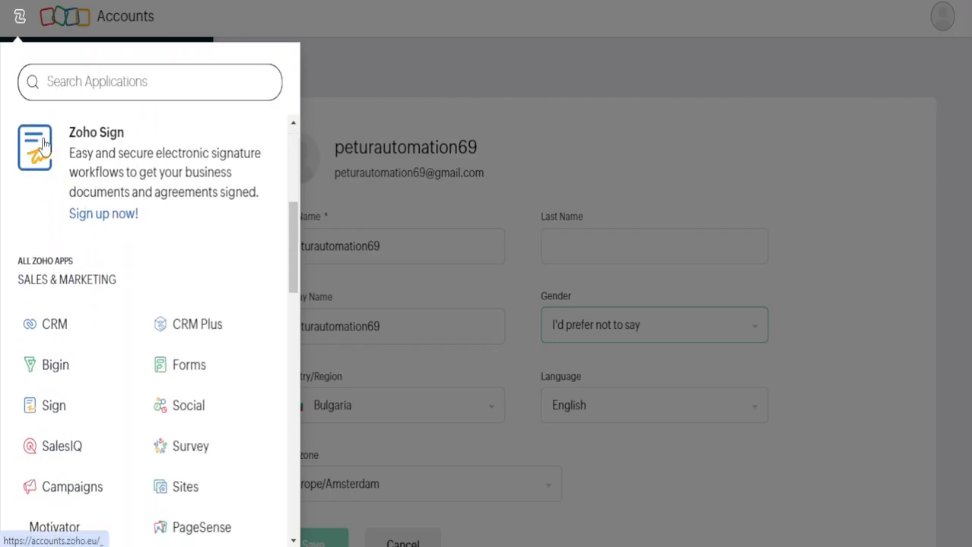
scroll(82, 173, "up", 1)
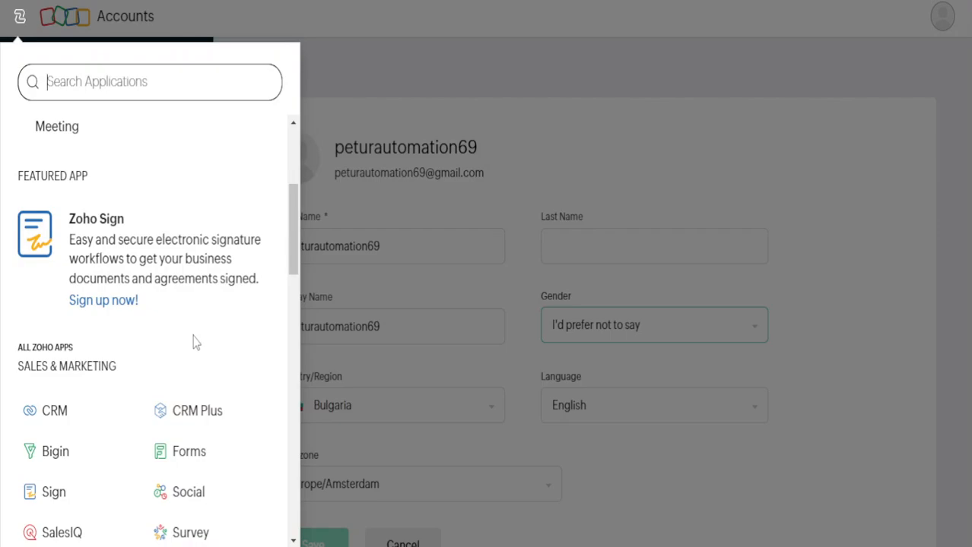
scroll(228, 305, "down", 4)
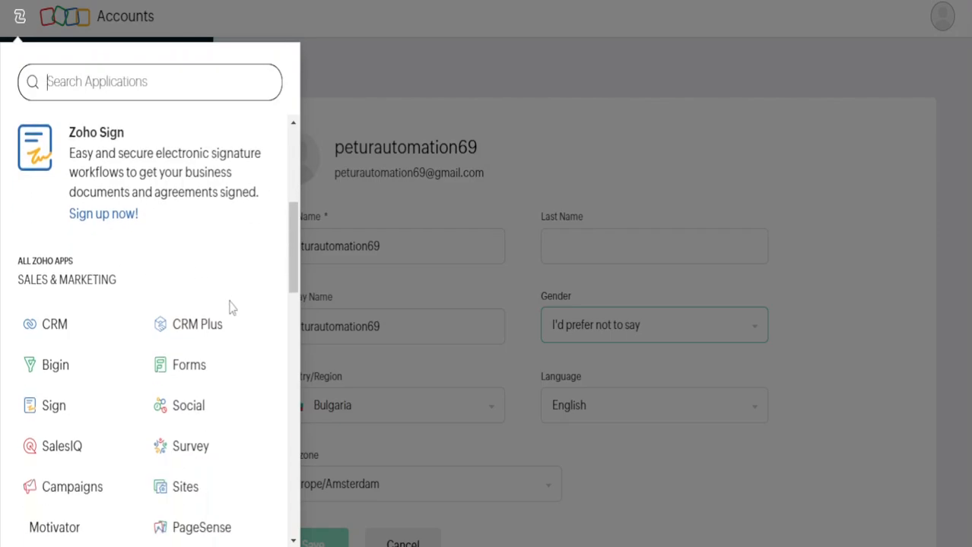
scroll(224, 311, "up", 1)
scroll(225, 312, "up", 1)
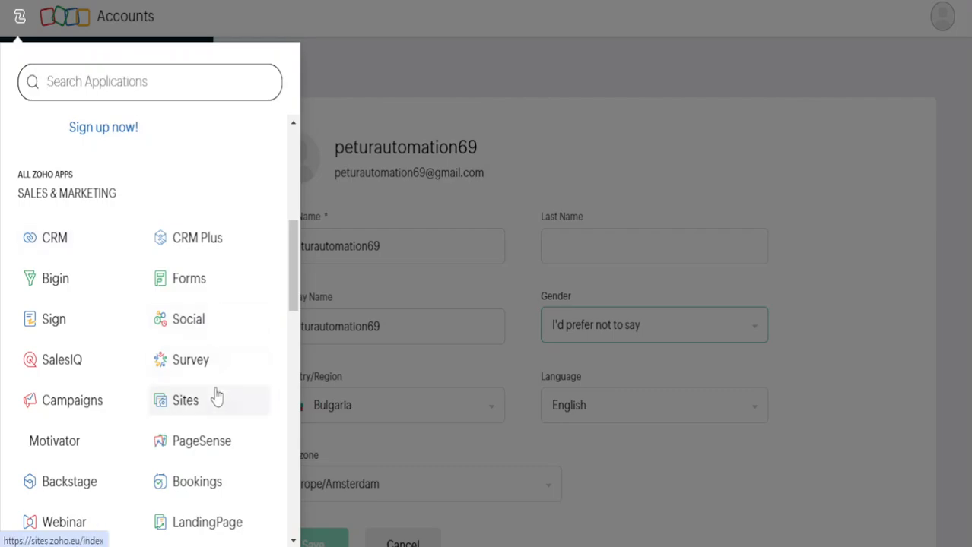
scroll(218, 368, "down", 1)
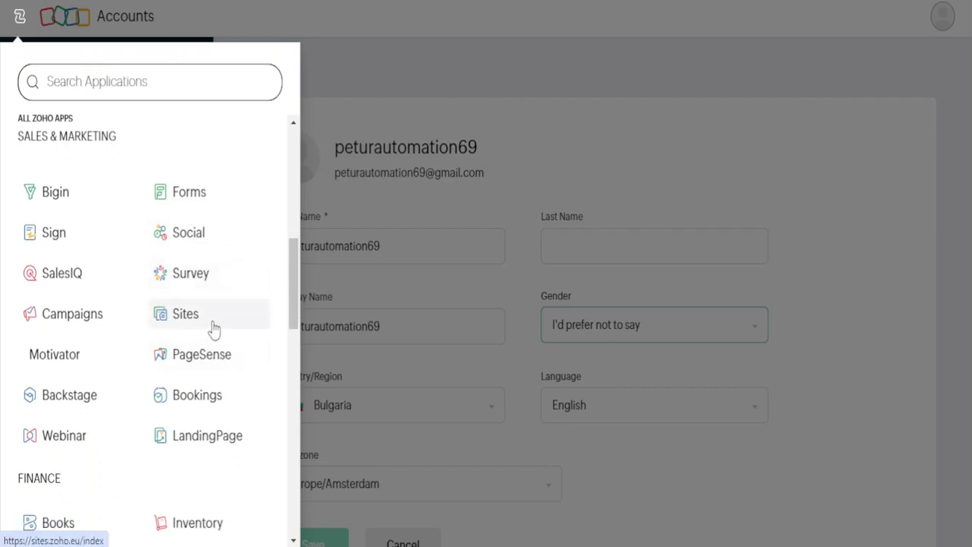
scroll(232, 397, "down", 2)
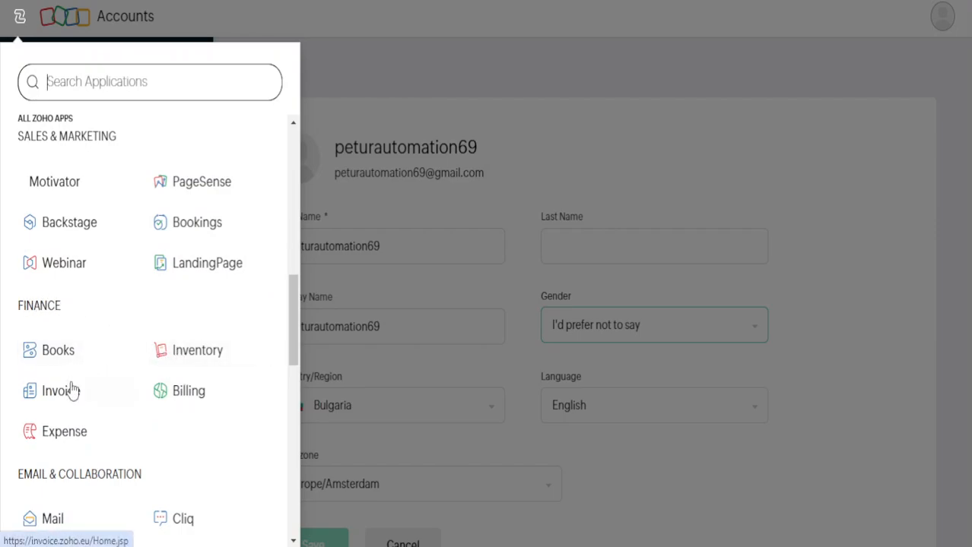
scroll(97, 423, "down", 2)
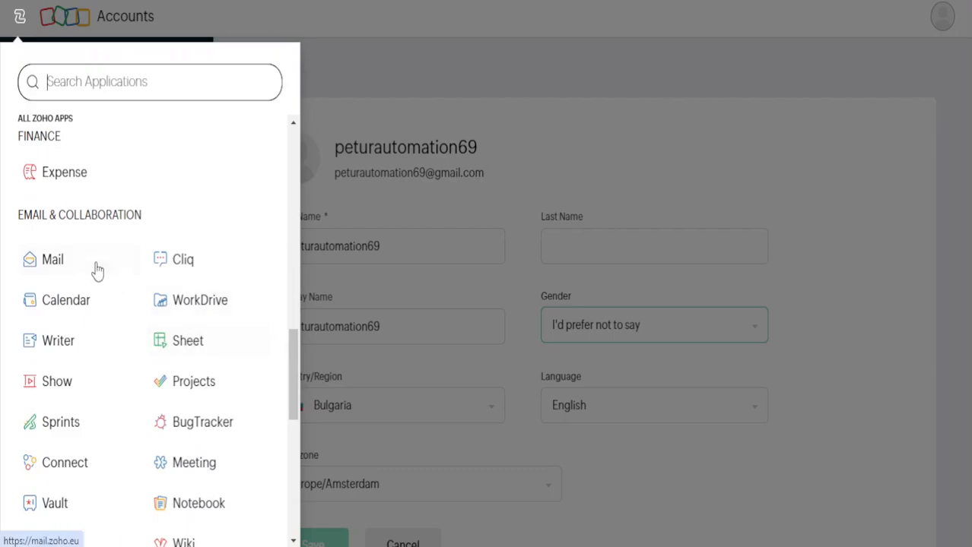
scroll(183, 251, "down", 6)
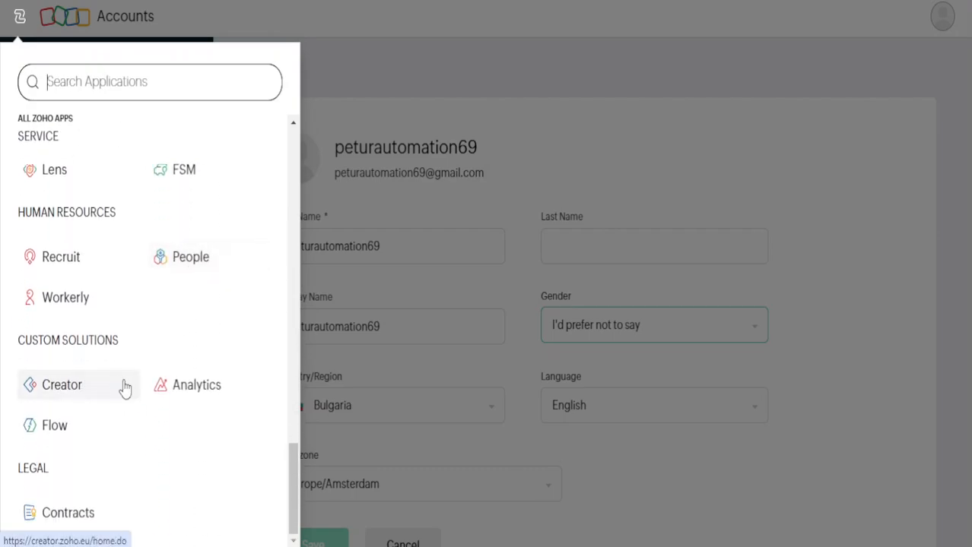
left_click(99, 391)
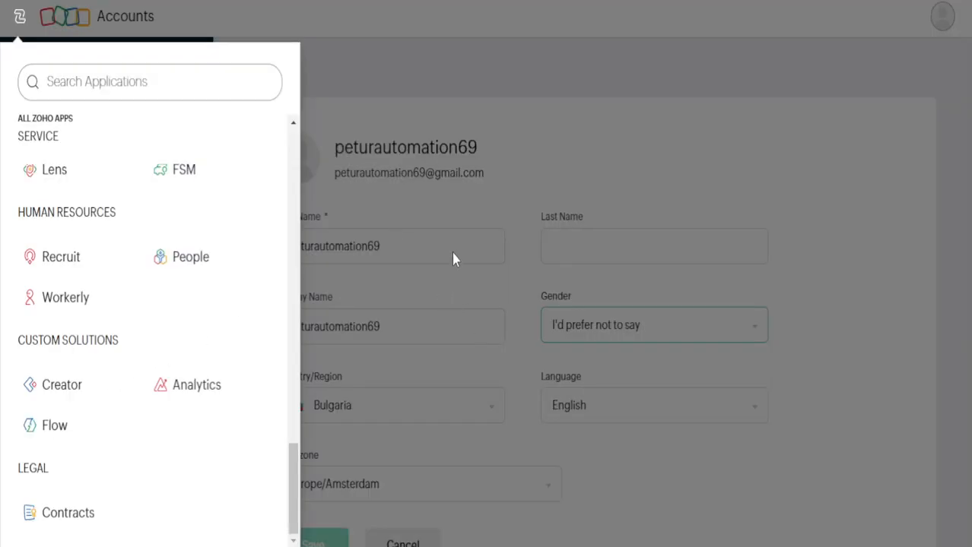
left_click(452, 253)
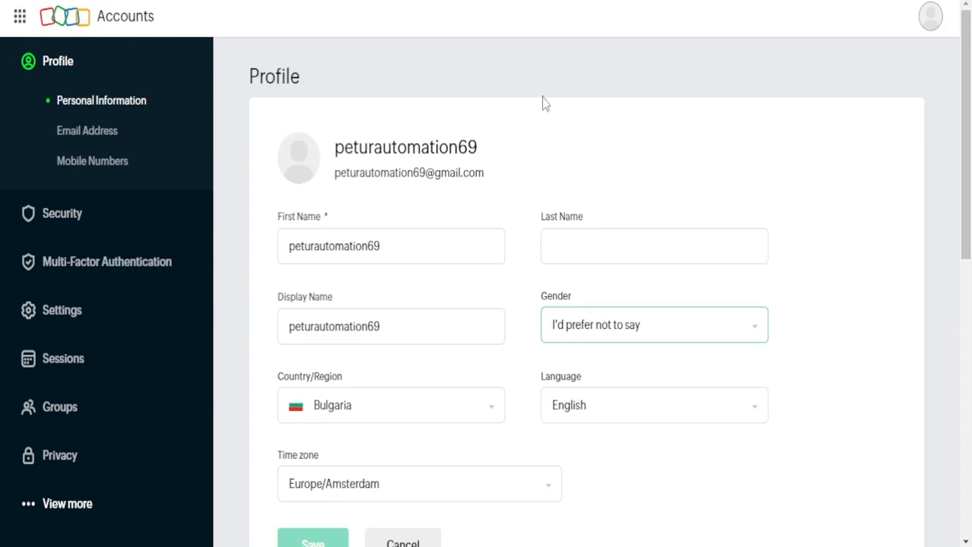
Open the Zoho app launcher and pick Mail from the list of apps.
left_click(20, 16)
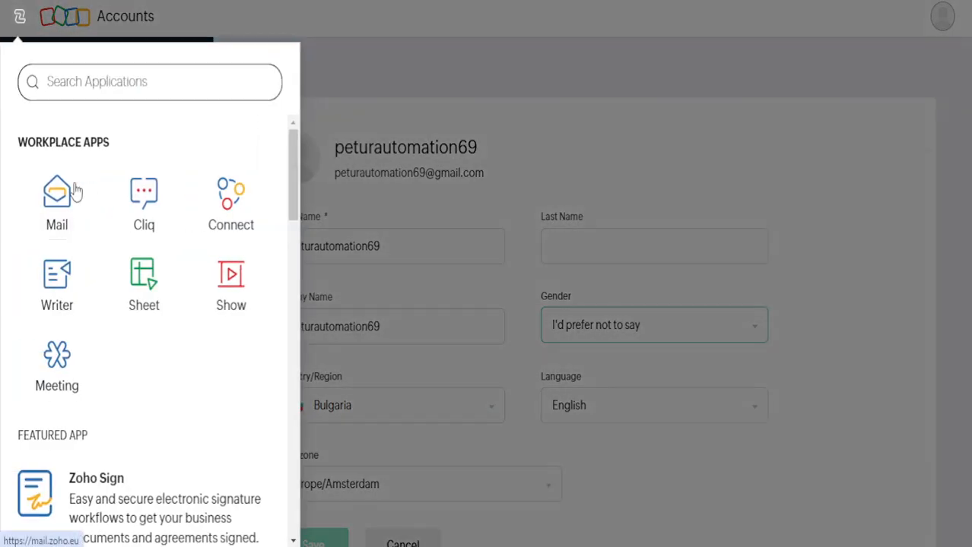
left_click(61, 190)
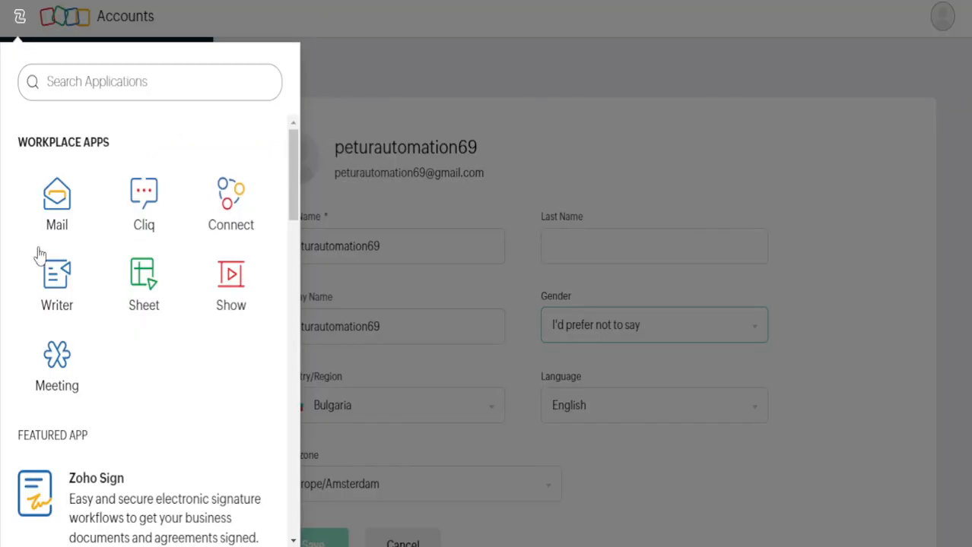
scroll(114, 296, "down", 3)
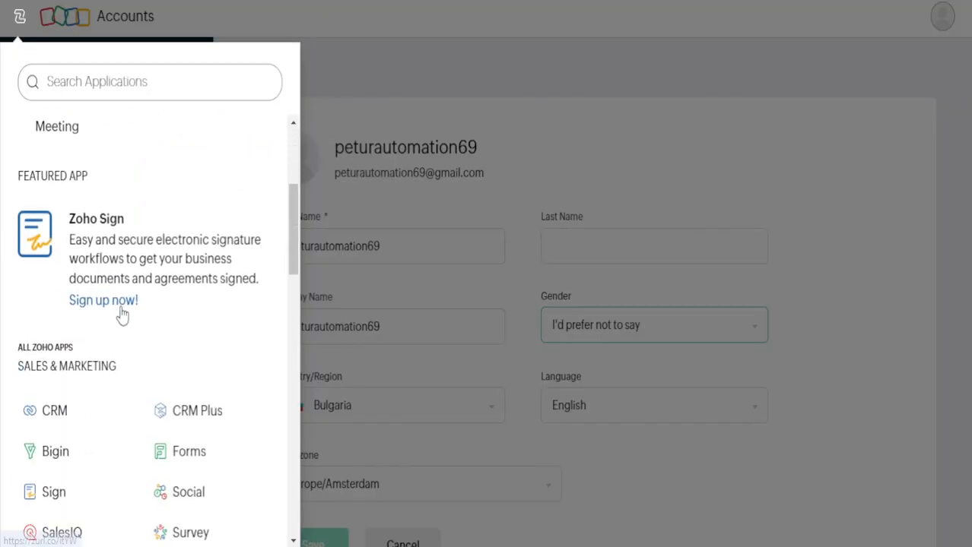
scroll(133, 327, "up", 3)
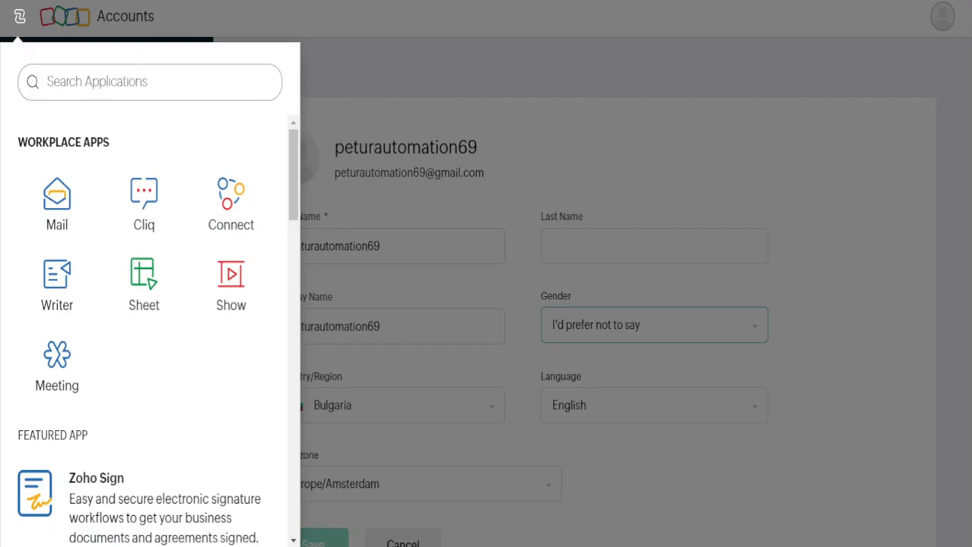
Search 'zoho' in the address bar and switch to the open Zoho Books tab.
type("ZO")
key("BackSpace")
key("BackSpace")
key("BackSpace")
type("zoho ma")
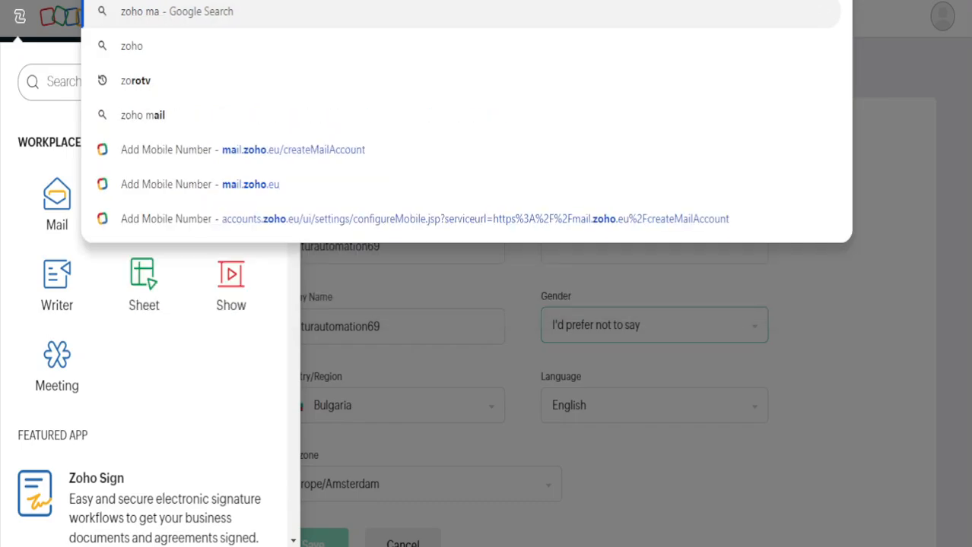
key("BackSpace")
key("BackSpace")
key("BackSpace")
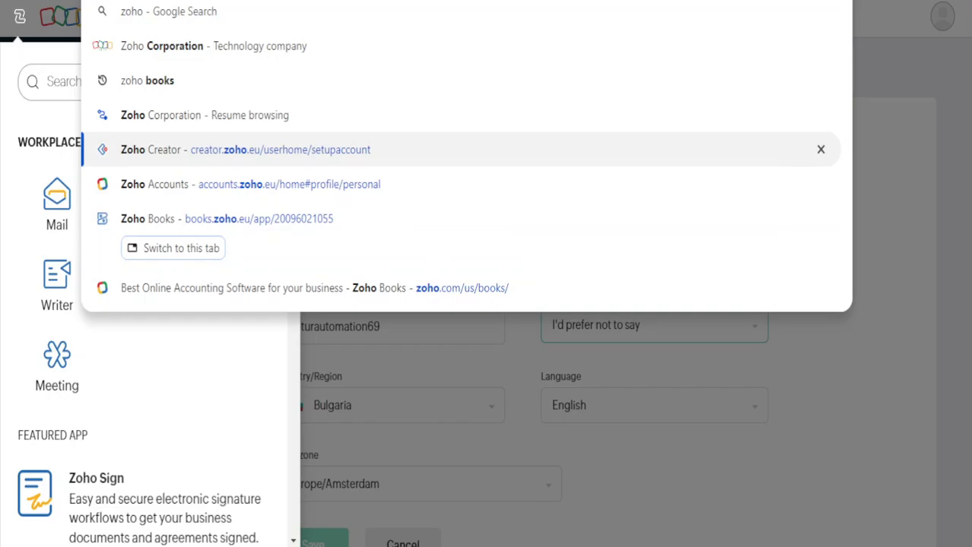
key("Down")
key("Down")
key("Return")
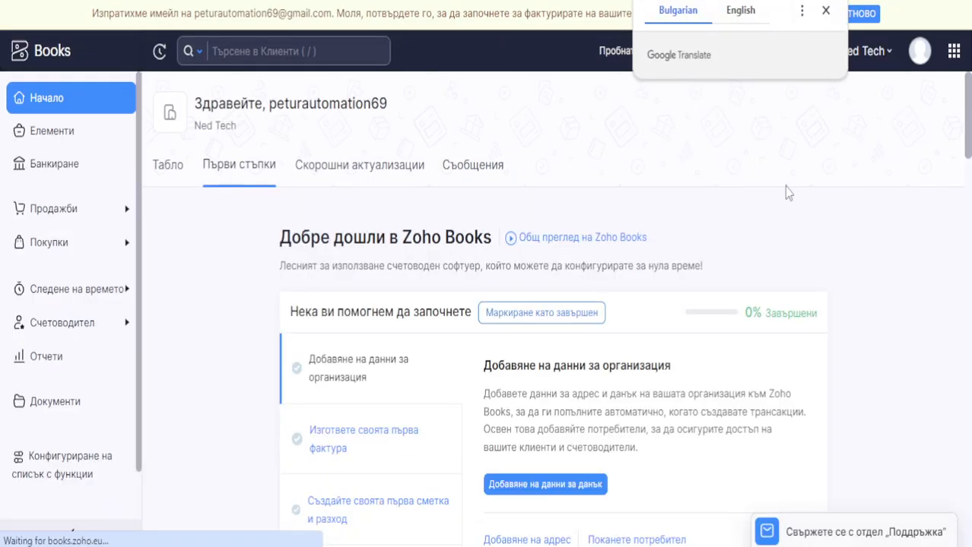
Dismiss the Translate popup and translate the Zoho Books page into English.
left_click(825, 10)
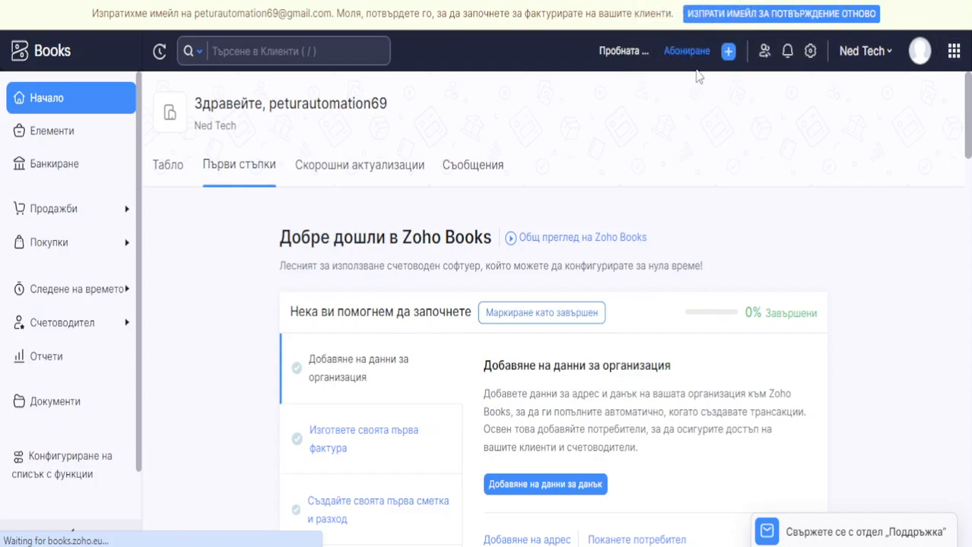
left_click(728, 51)
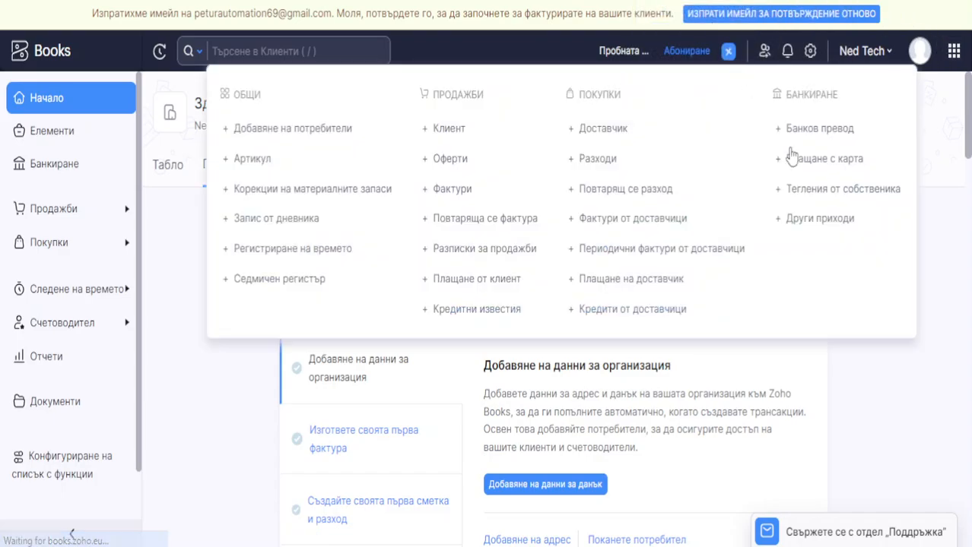
right_click(908, 363)
mouse_move(772, 268)
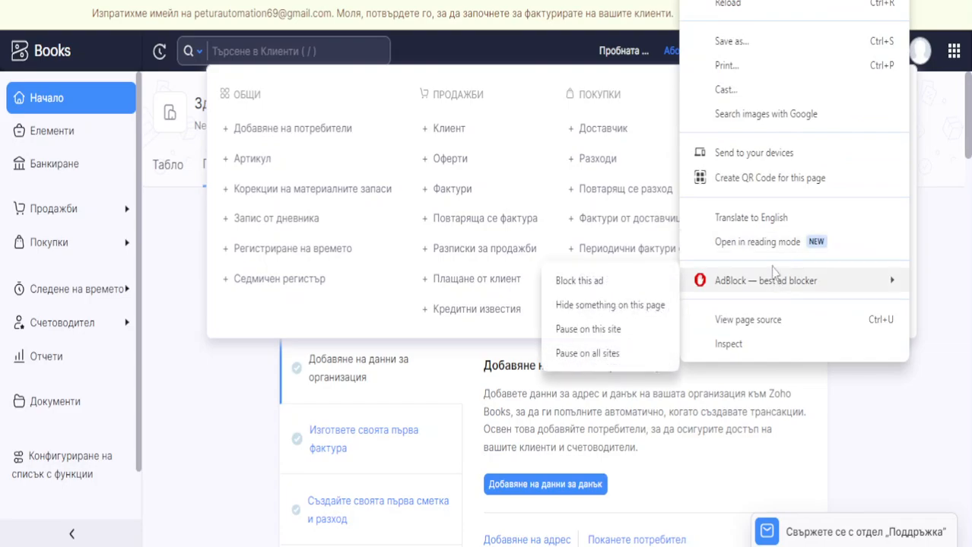
left_click(751, 218)
left_click(925, 419)
Open the trial subscription dialog from the Subscribe button in the header.
right_click(868, 327)
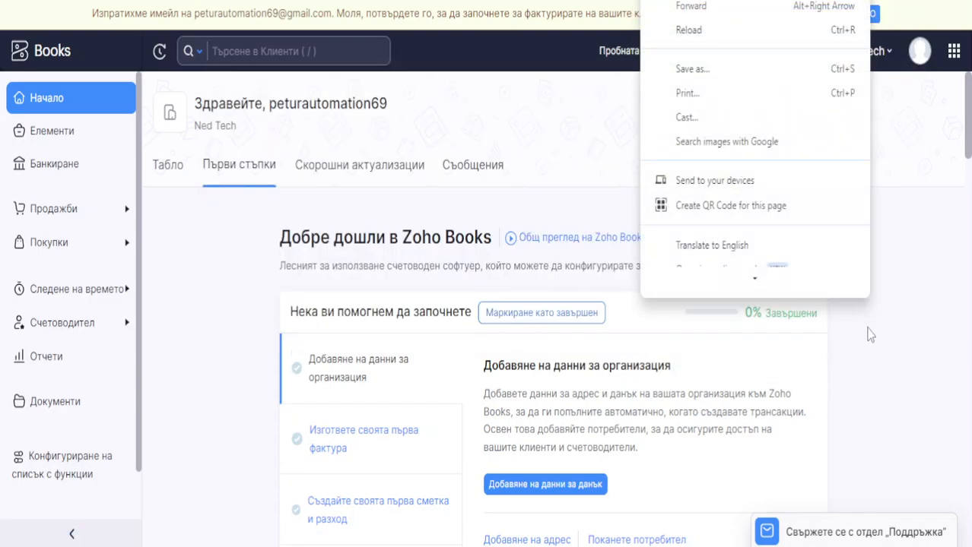
left_click(859, 393)
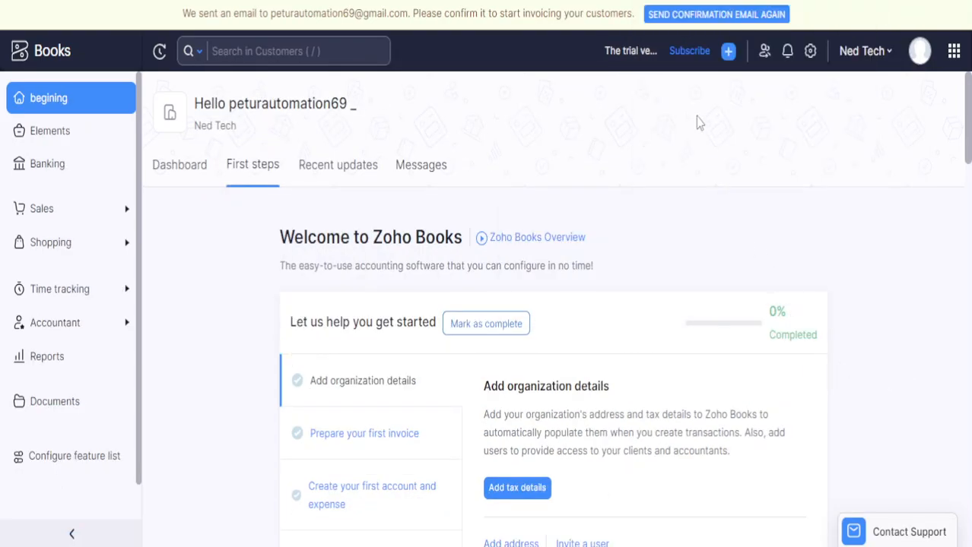
left_click(727, 53)
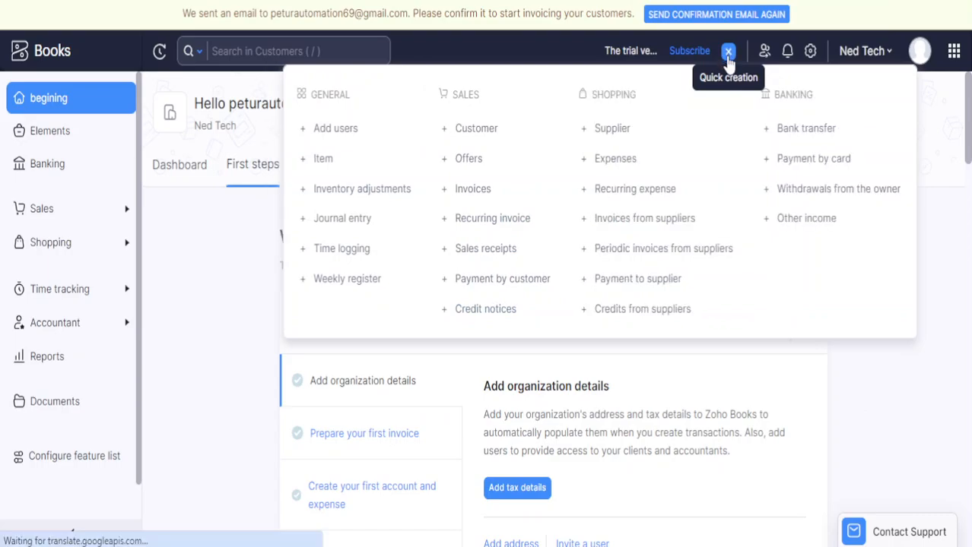
left_click(690, 51)
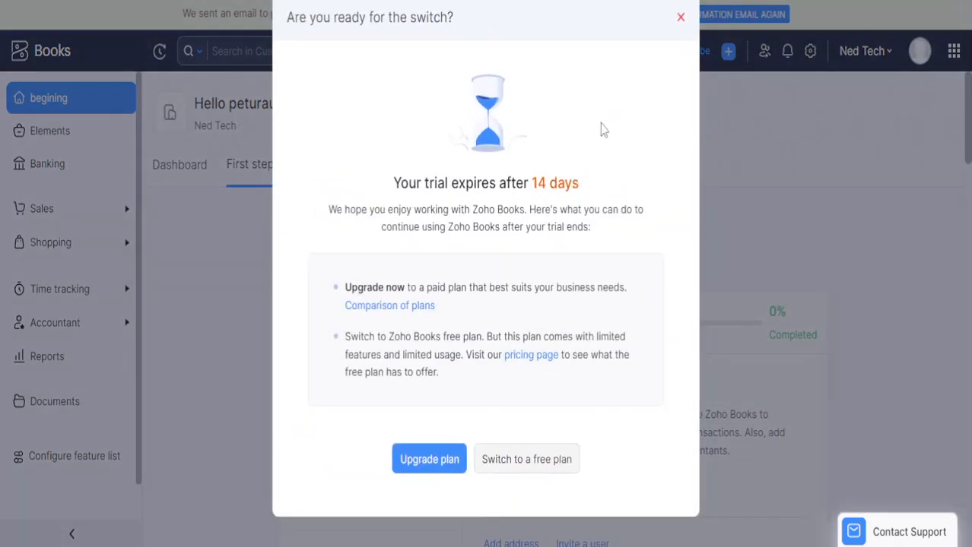
Choose Upgrade plan, follow the accounts.zoho.eu confirmation link, and start Verify Now on the email.
left_click(430, 460)
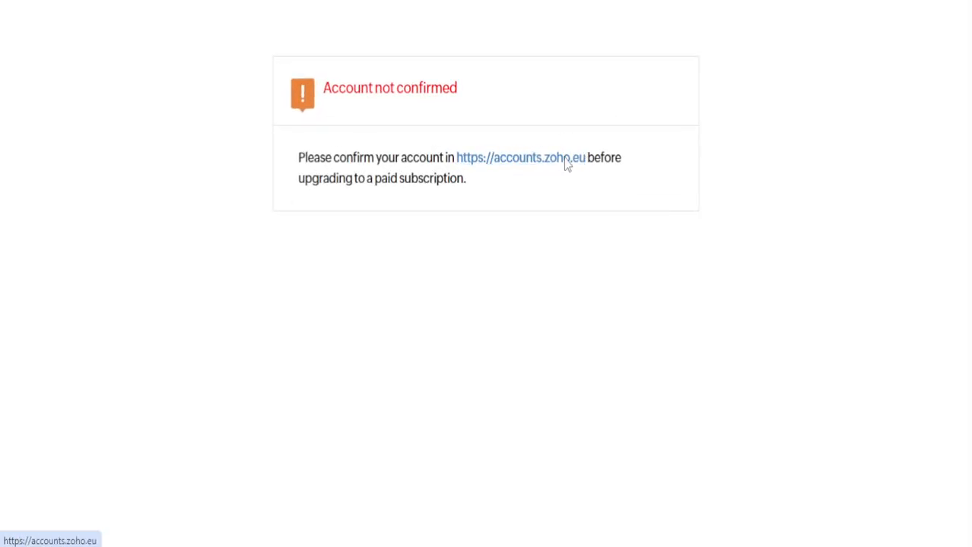
left_click(566, 160)
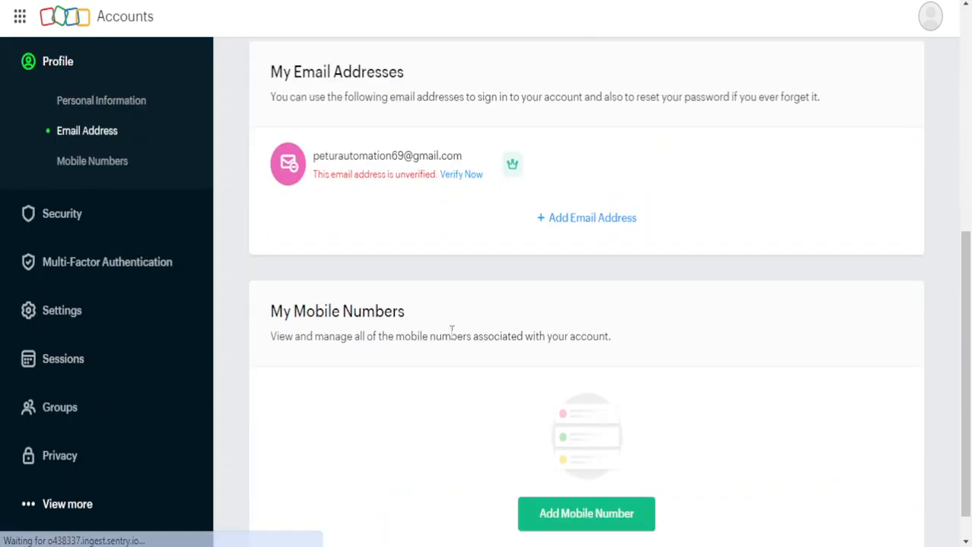
left_click(466, 176)
Send the verification email, then refresh the Gmail inbox to look for the Zoho confirmation.
left_click(358, 288)
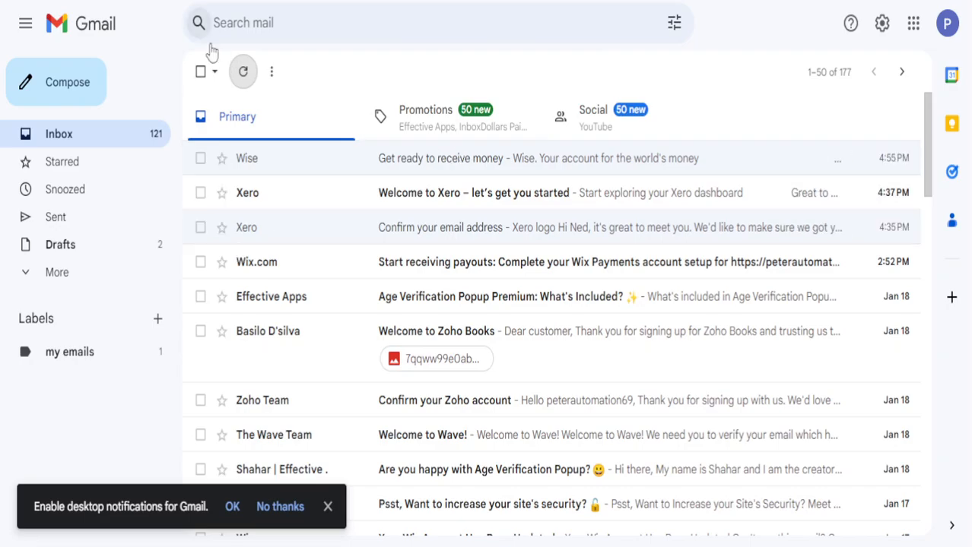
left_click(243, 72)
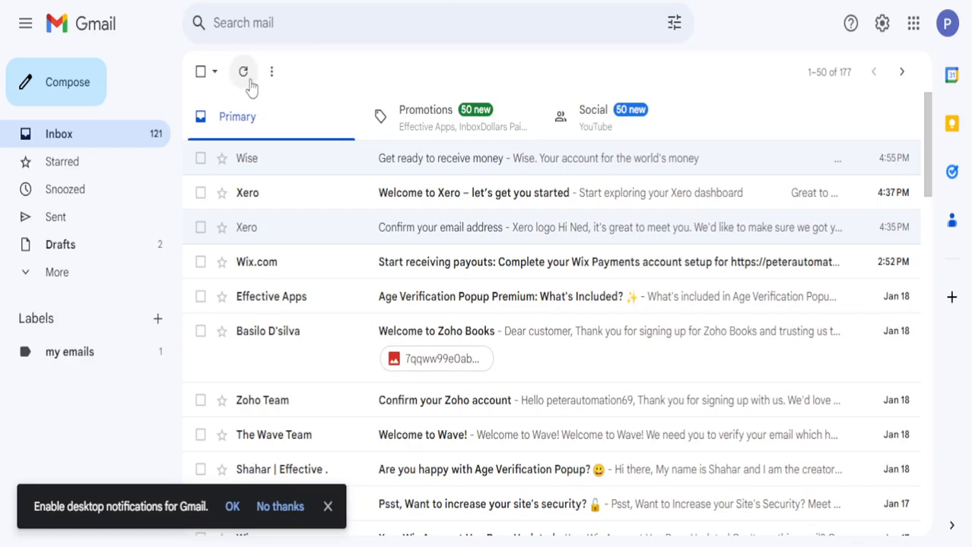
left_click(245, 74)
scroll(544, 308, "down", 6)
scroll(537, 284, "up", 5)
scroll(515, 270, "up", 1)
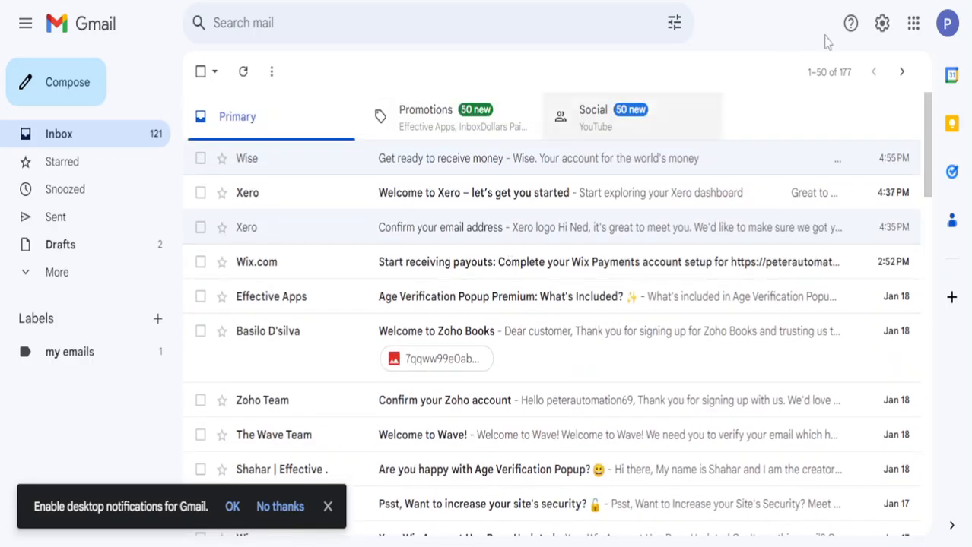
left_click(949, 27)
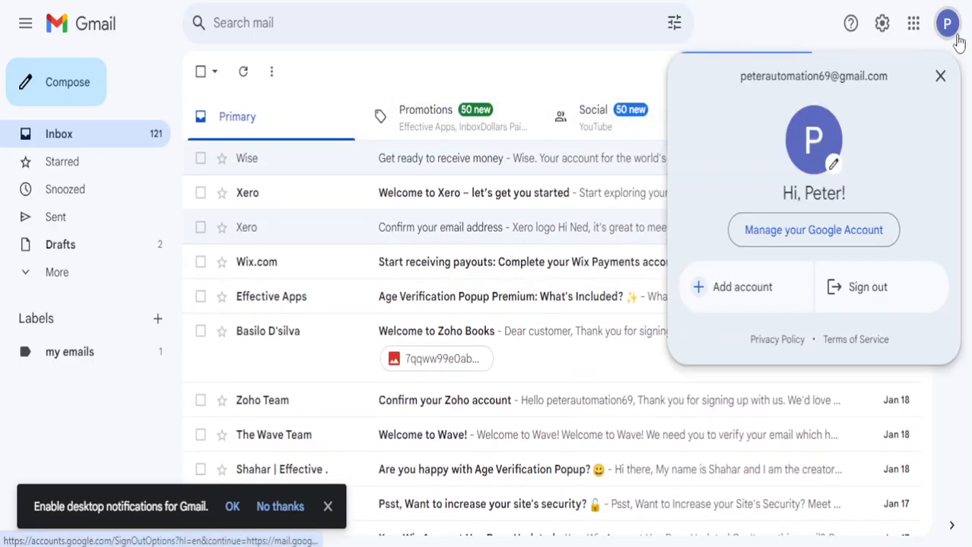
left_click(956, 42)
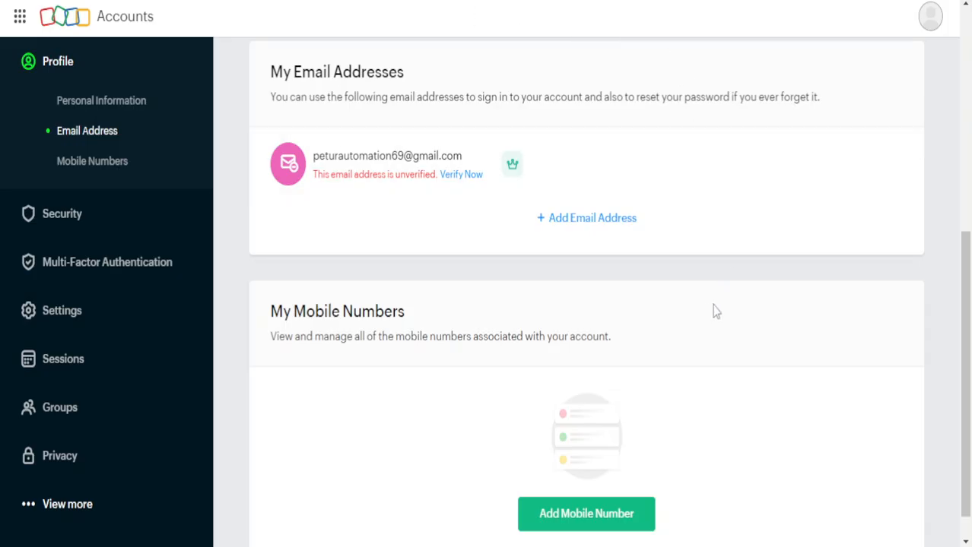
scroll(643, 318, "up", 5)
Scroll the Zoho Accounts profile to My Email Addresses to see the email still unverified.
scroll(644, 318, "down", 1)
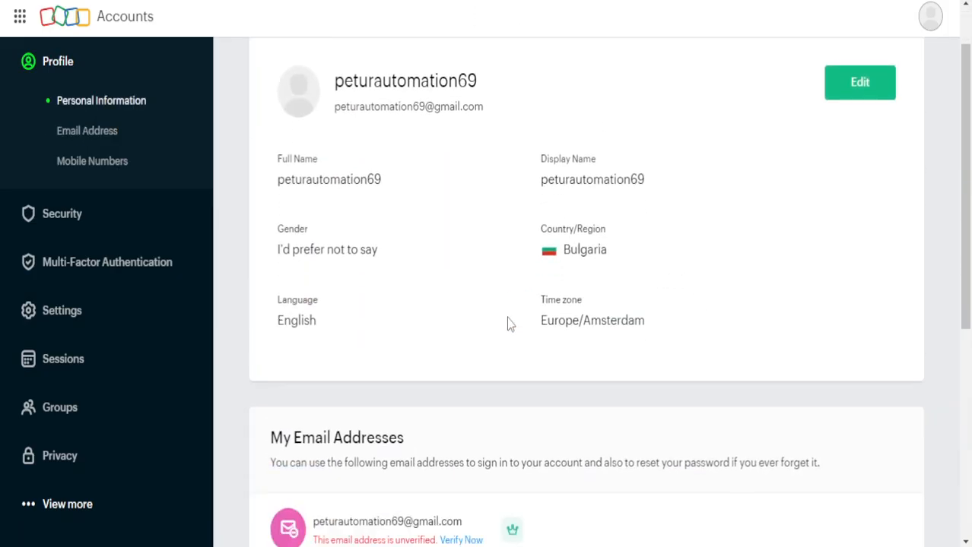
scroll(510, 325, "up", 1)
scroll(512, 330, "down", 5)
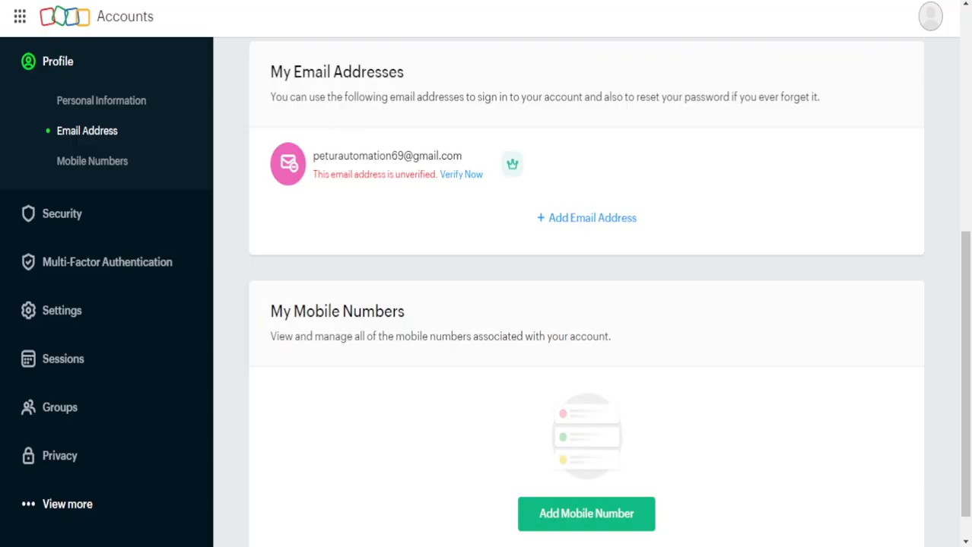
scroll(472, 213, "up", 5)
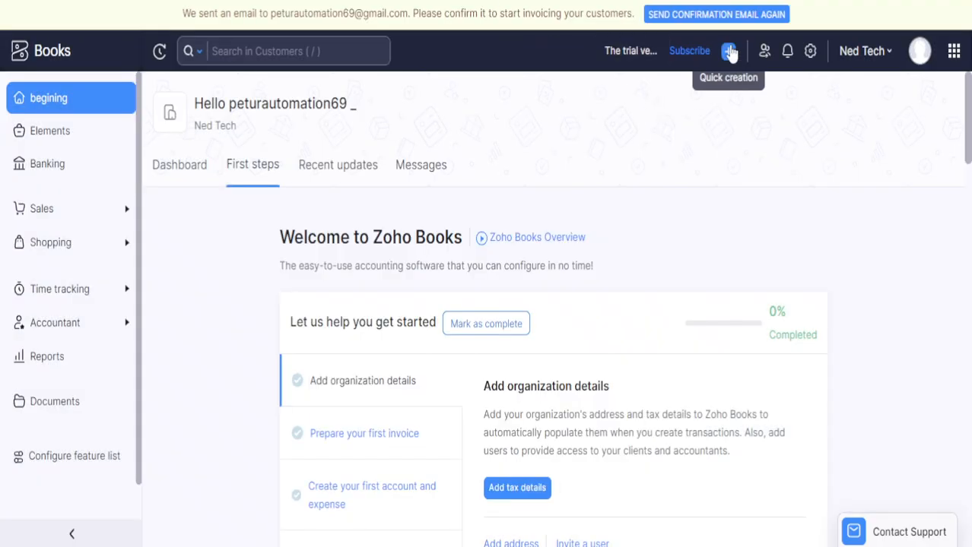
Reopen the 'Are you ready for the switch?' dialog showing 14 trial days left.
left_click(695, 52)
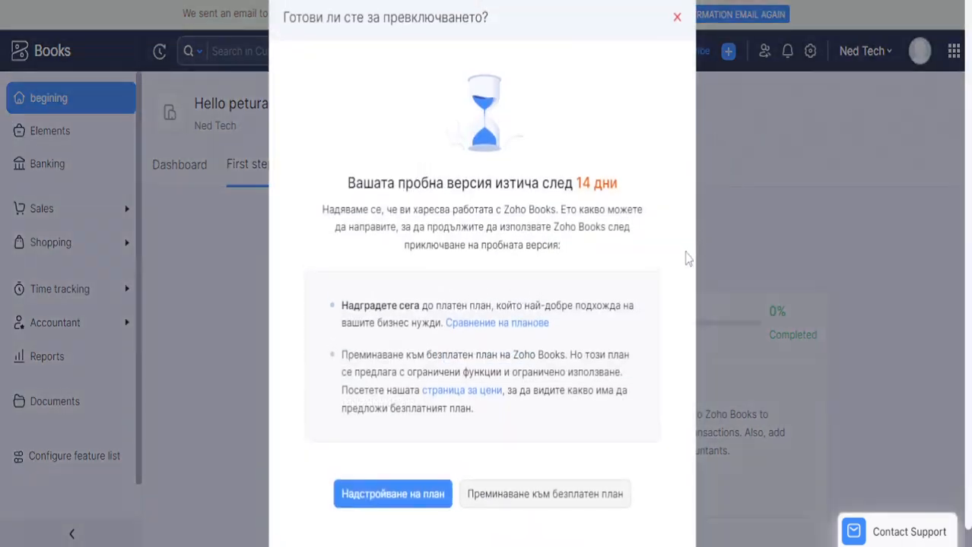